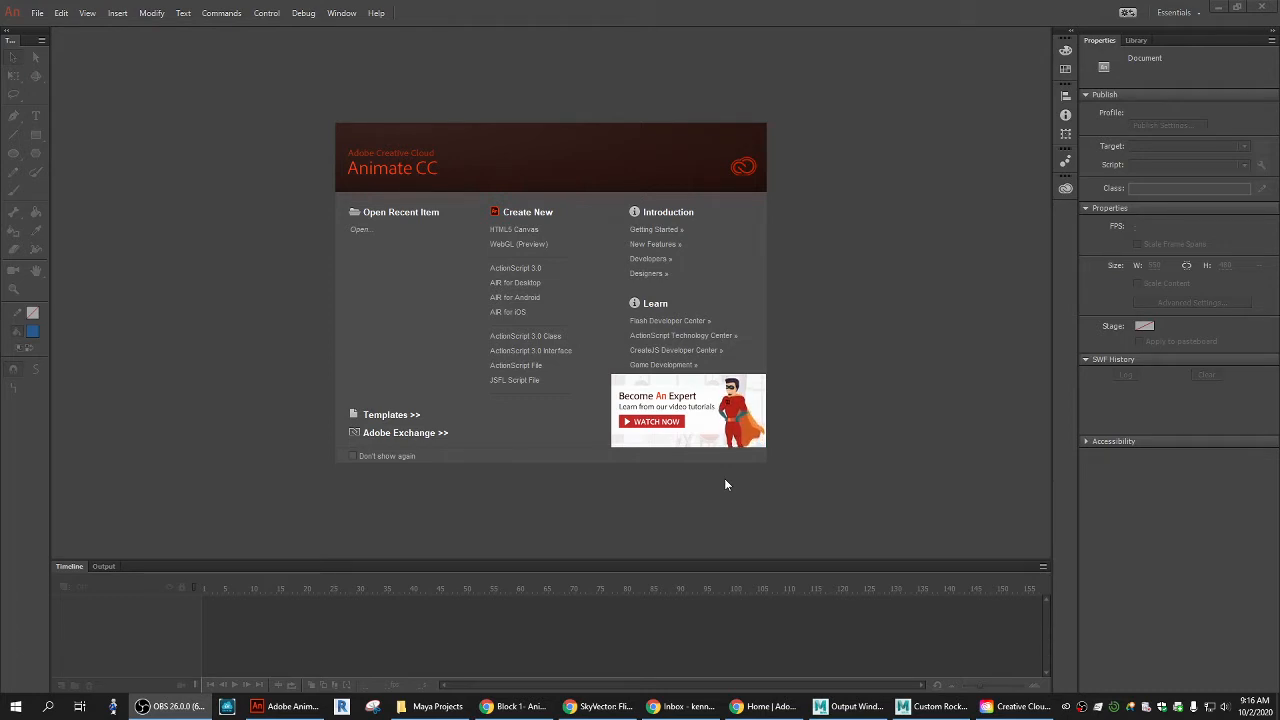
# Create an ActionScript 3.0 document sized 1920 by 1080 px, make those settings the default, and dismiss the update notice
pyautogui.click(413, 420)
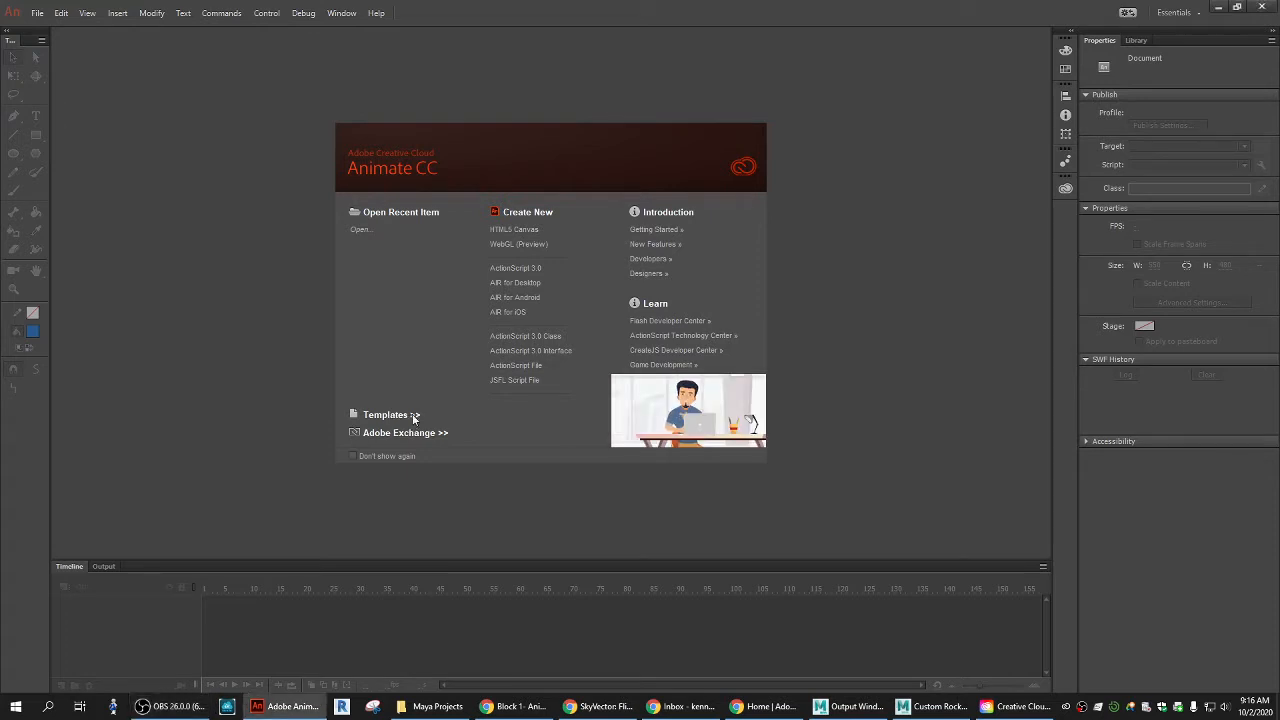
pyautogui.moveTo(1279, 190); pyautogui.dragTo(619, 63)
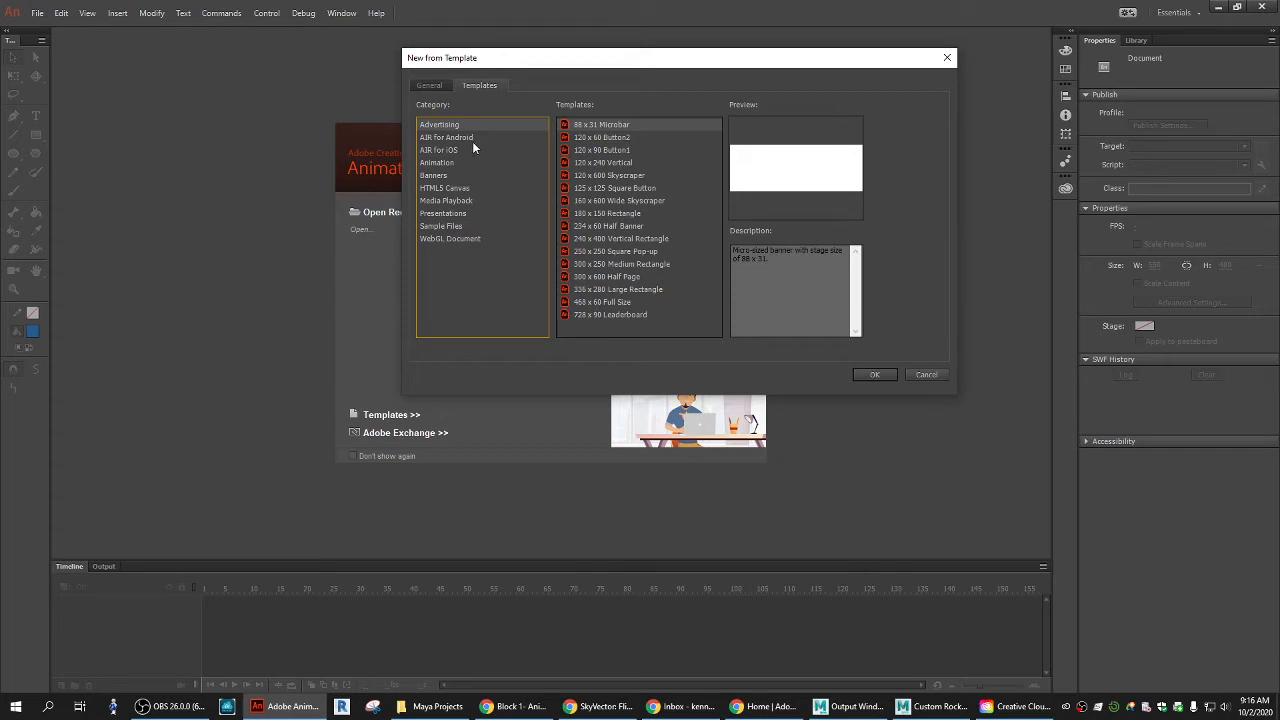
pyautogui.click(429, 85)
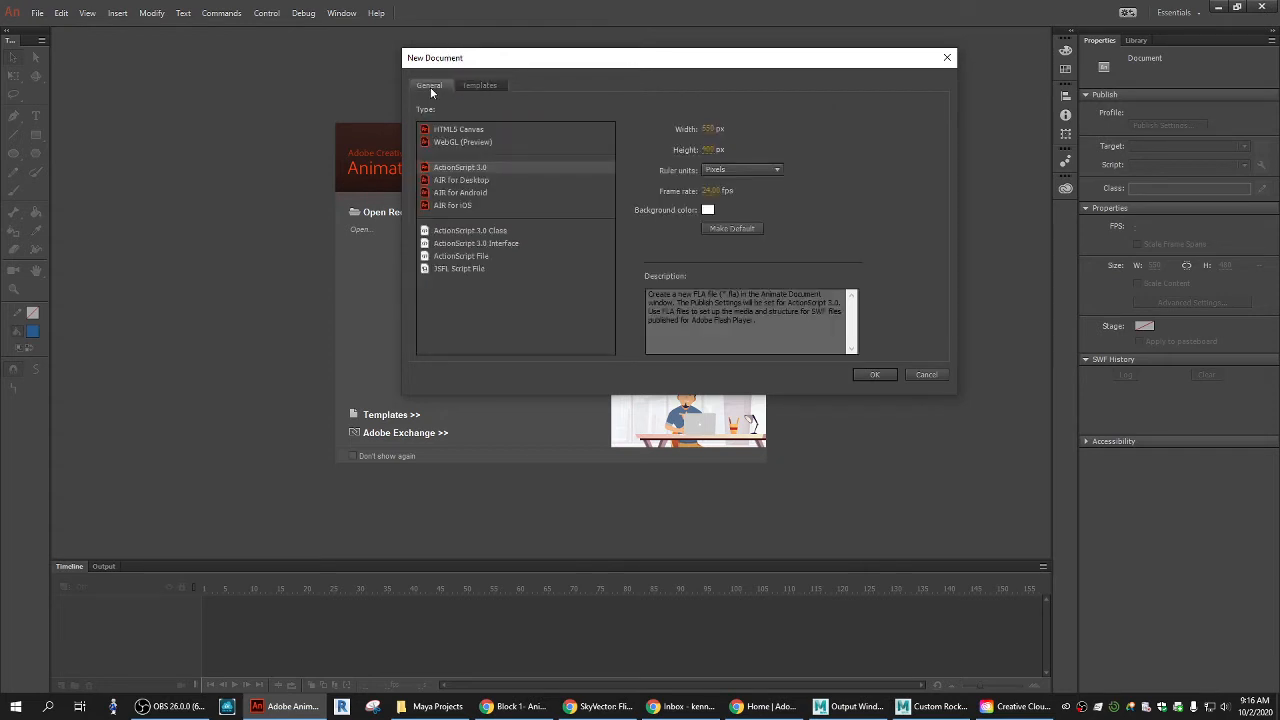
pyautogui.click(480, 168)
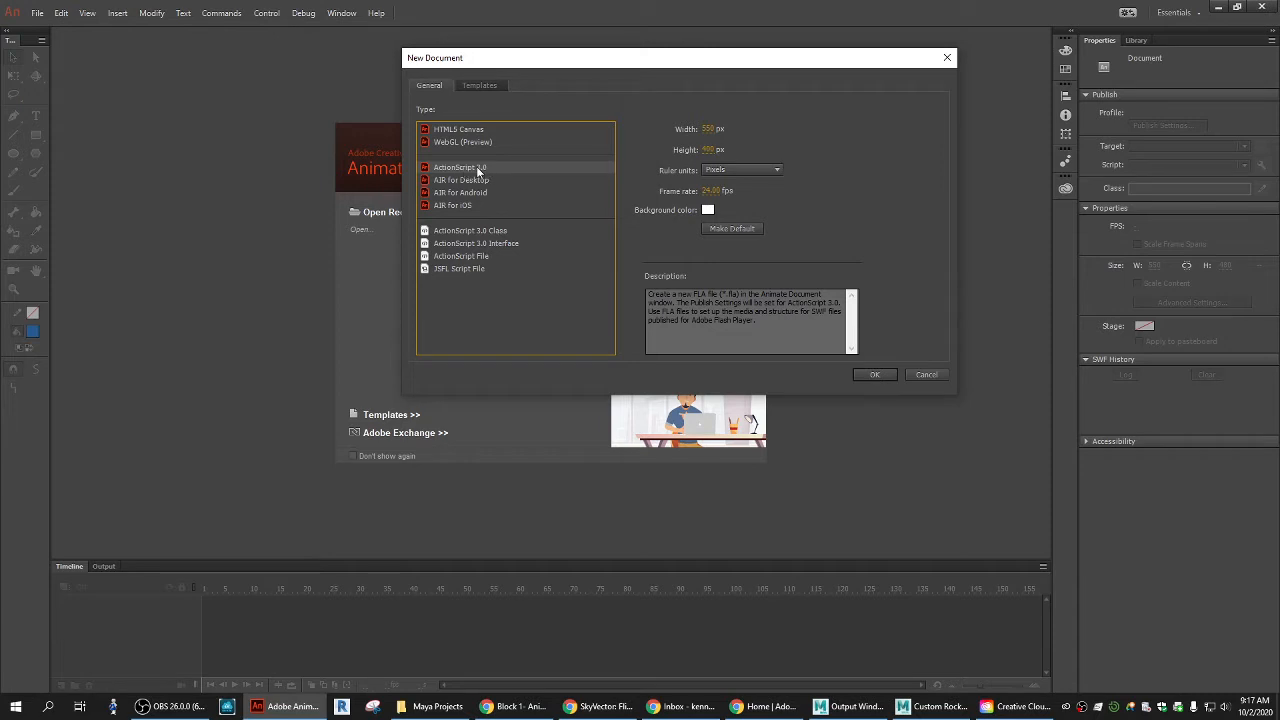
pyautogui.click(706, 130)
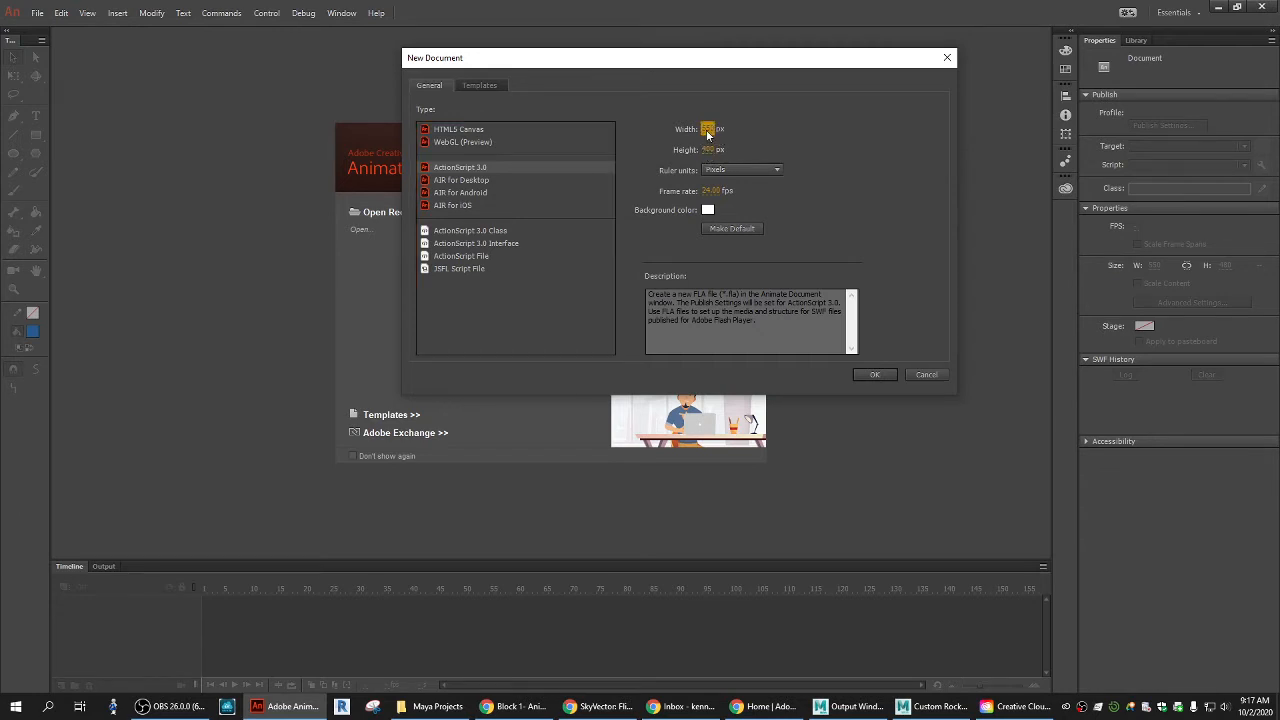
pyautogui.write('1920')
pyautogui.click(709, 150)
pyautogui.write('1080')
pyautogui.click(817, 201)
pyautogui.click(728, 232)
pyautogui.click(873, 375)
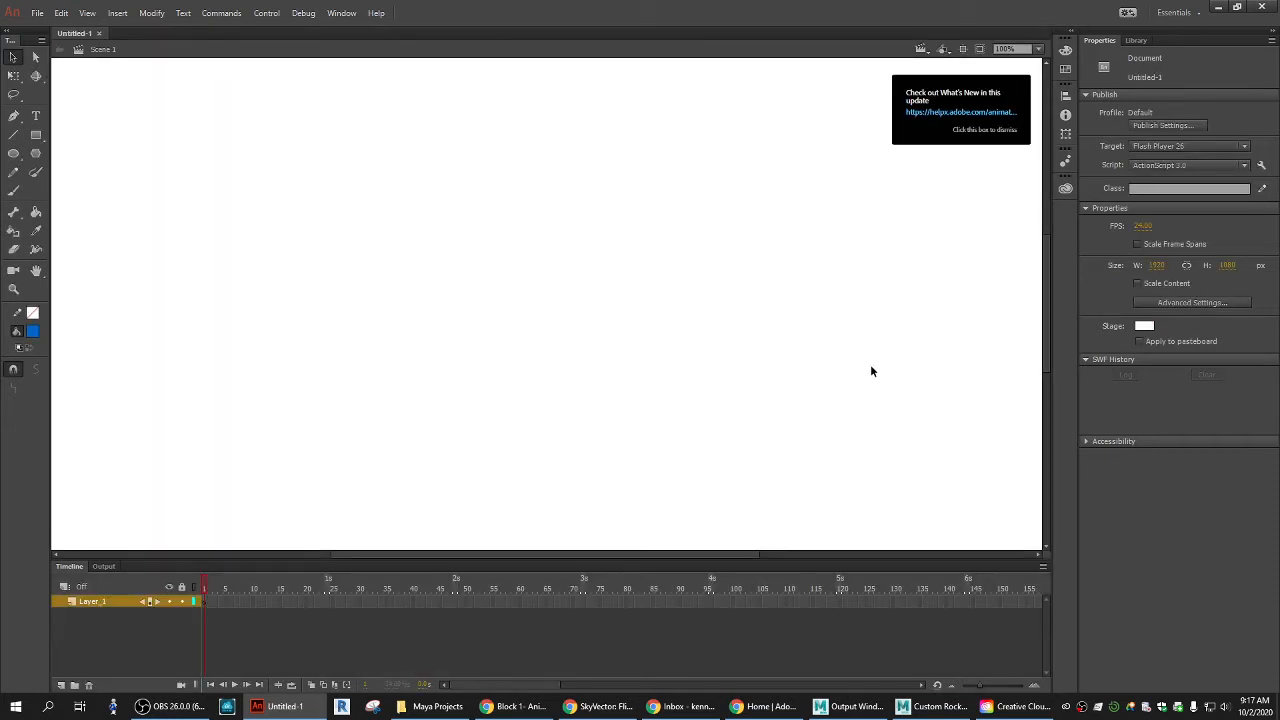
pyautogui.click(999, 129)
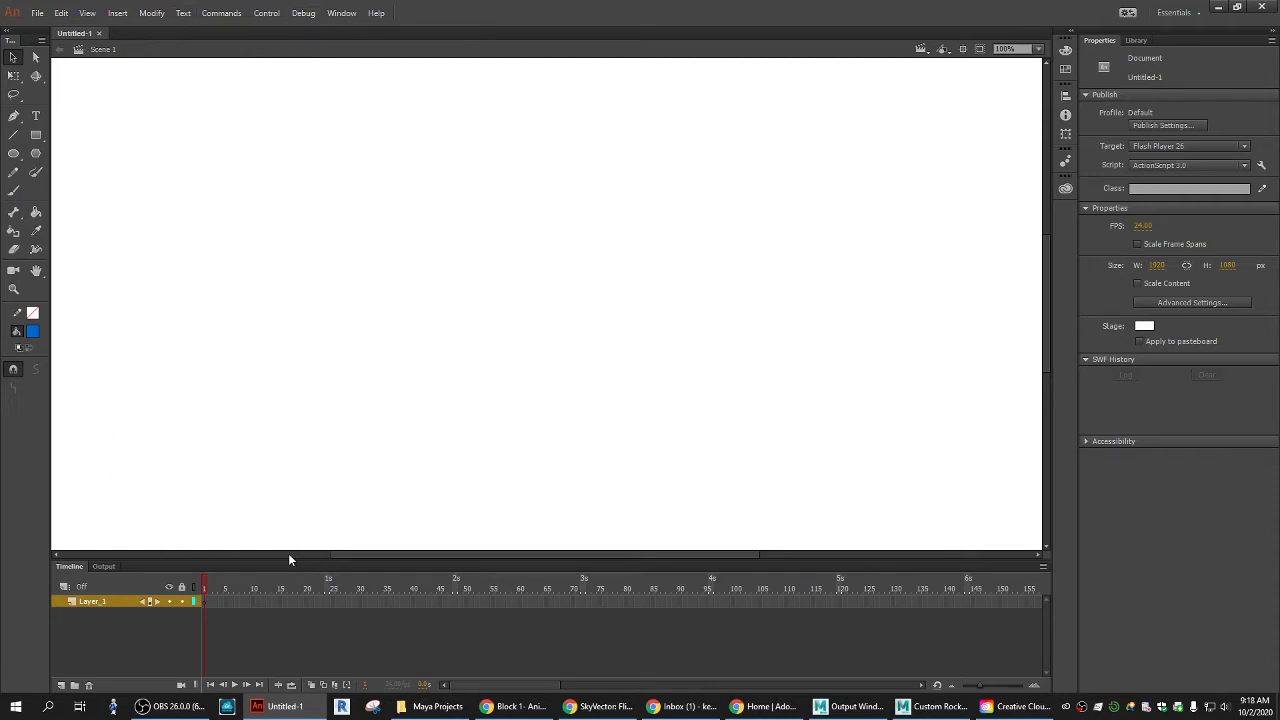
# Fit the whole stage in the window
pyautogui.moveTo(528, 553); pyautogui.dragTo(493, 557)
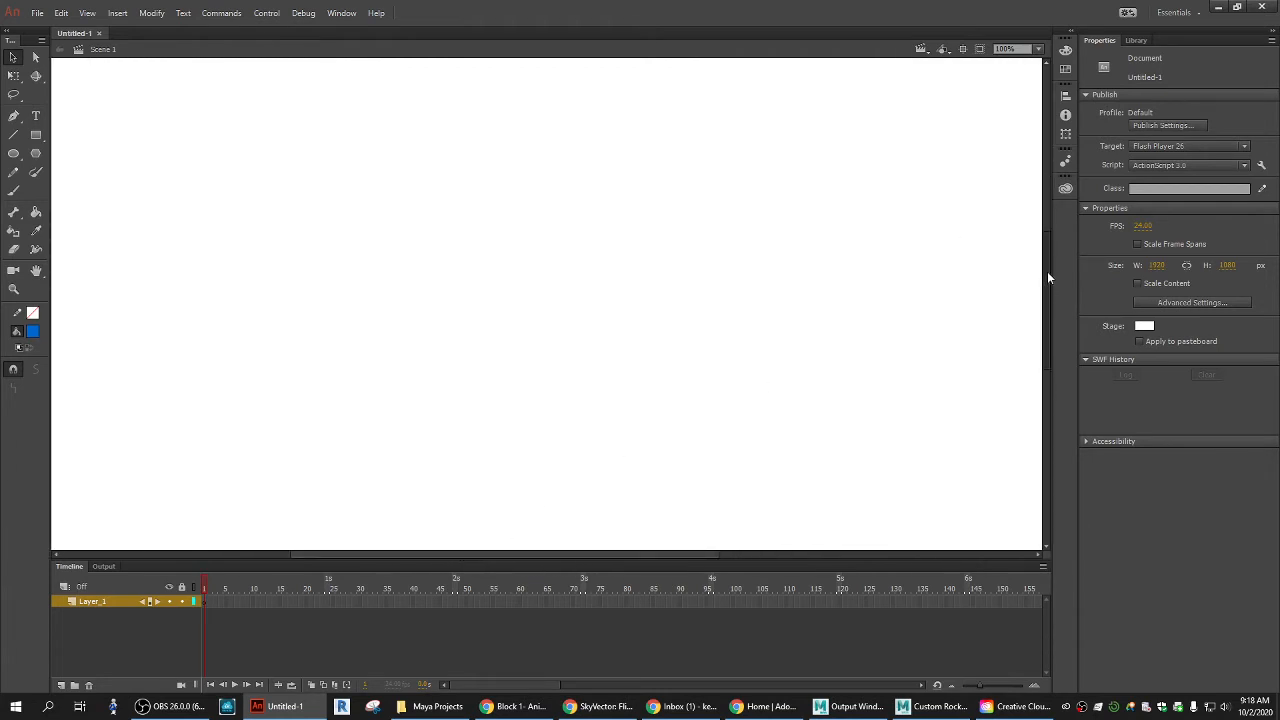
pyautogui.moveTo(1047, 271); pyautogui.dragTo(1034, 246)
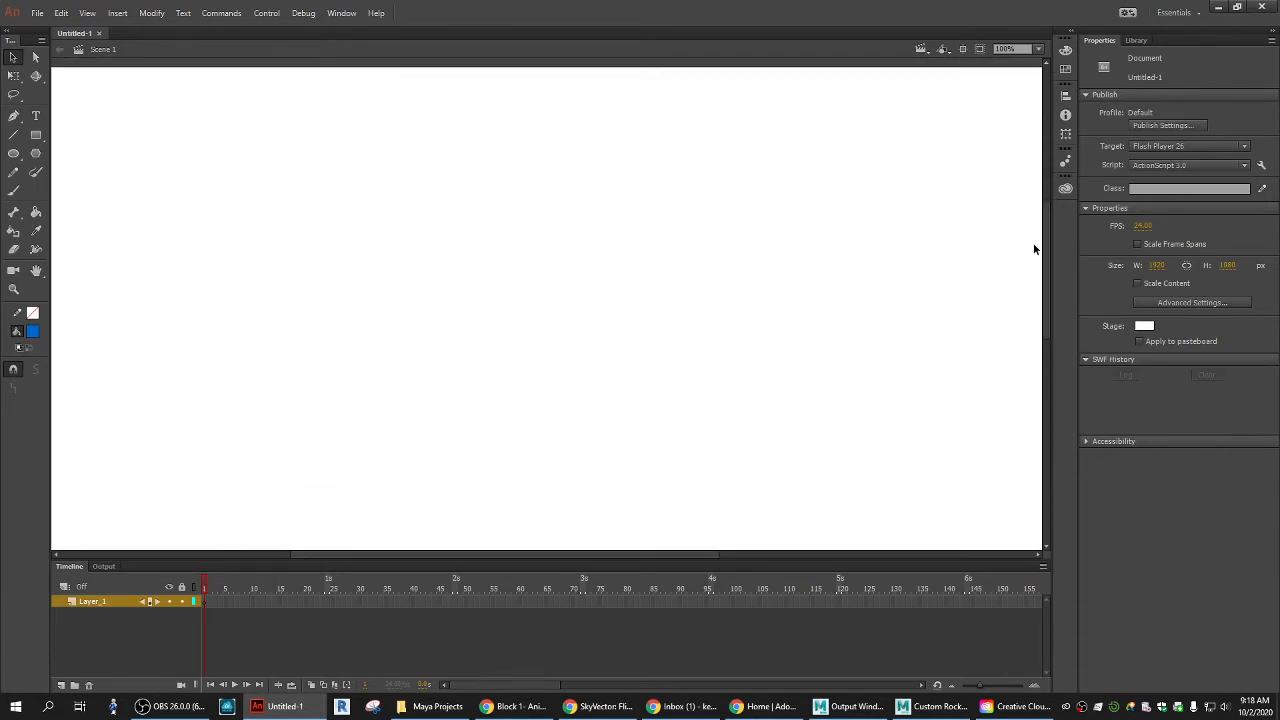
pyautogui.click(1039, 48)
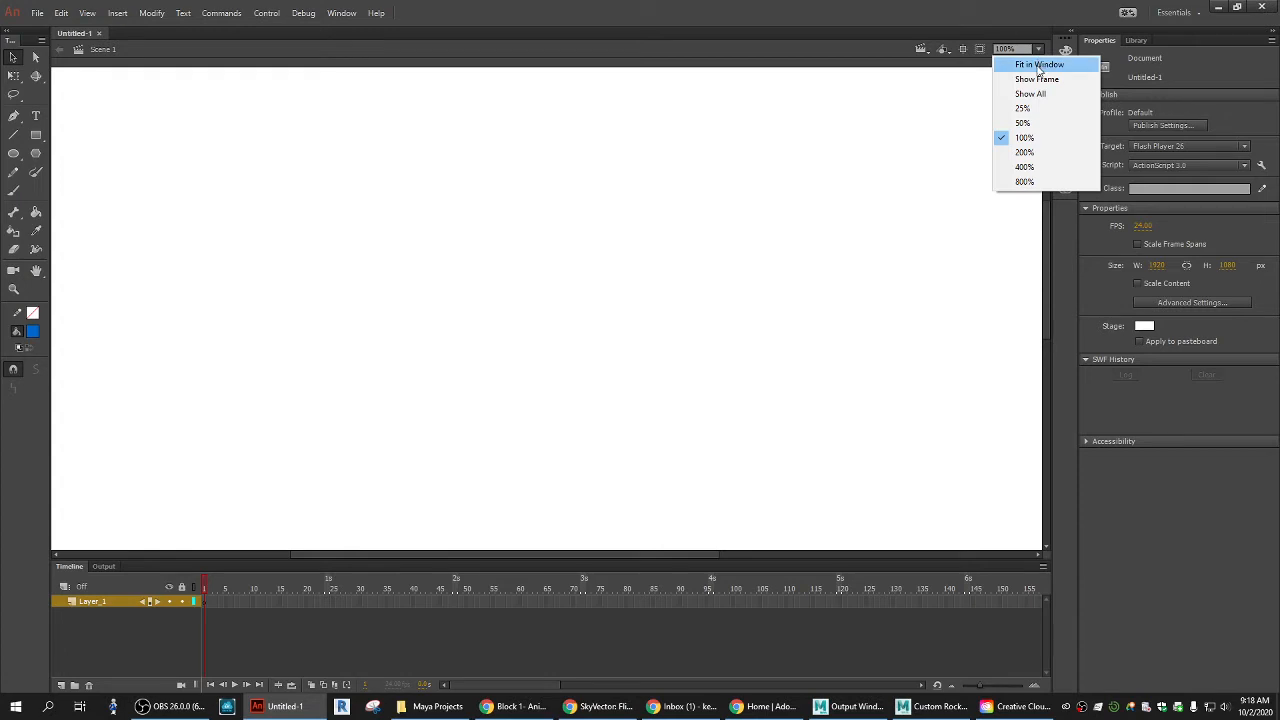
pyautogui.click(1039, 65)
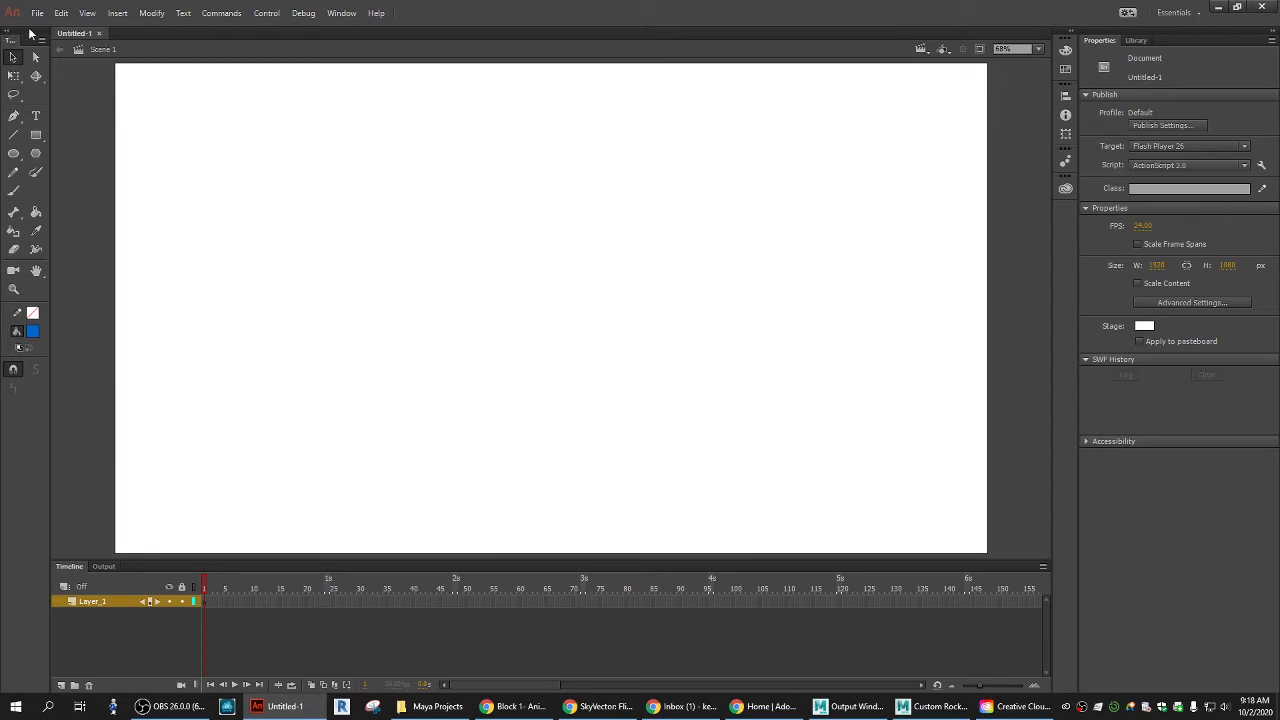
# Try docking the Tools panel beside the Properties panel, and return it to its original side at its two-column width
pyautogui.moveTo(38, 40); pyautogui.dragTo(1266, 52)
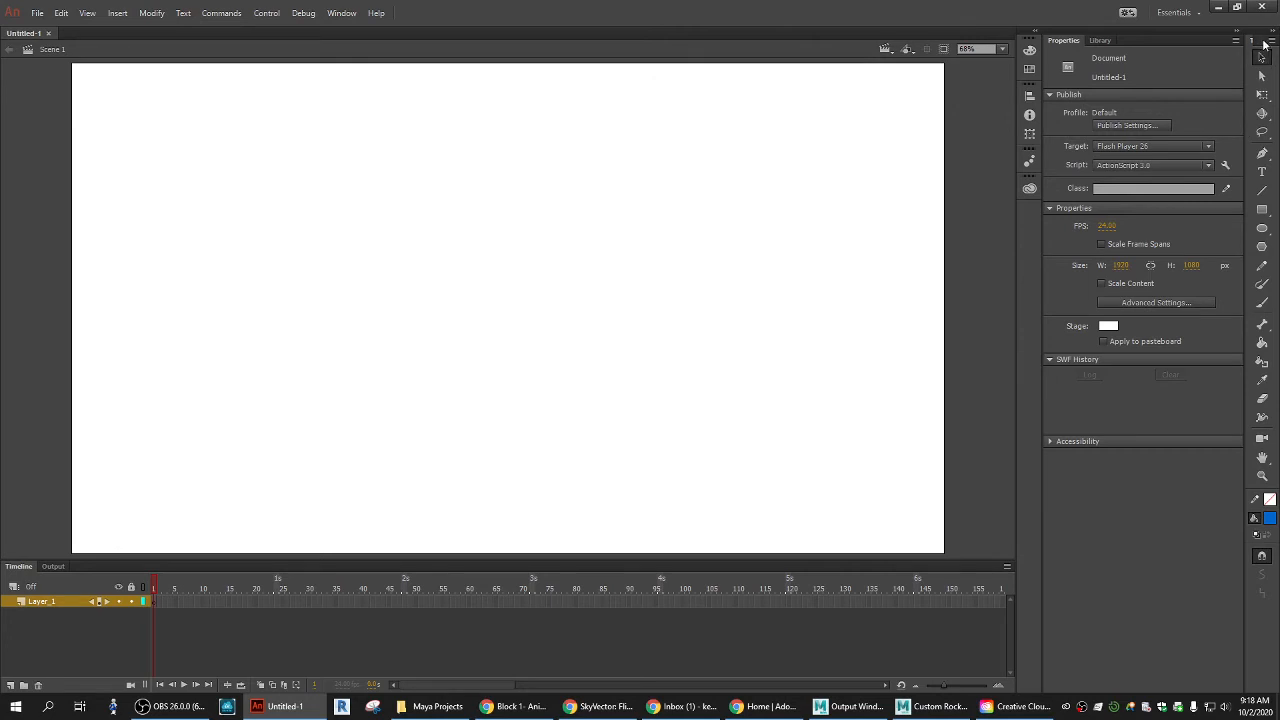
pyautogui.moveTo(1263, 42); pyautogui.dragTo(12, 50)
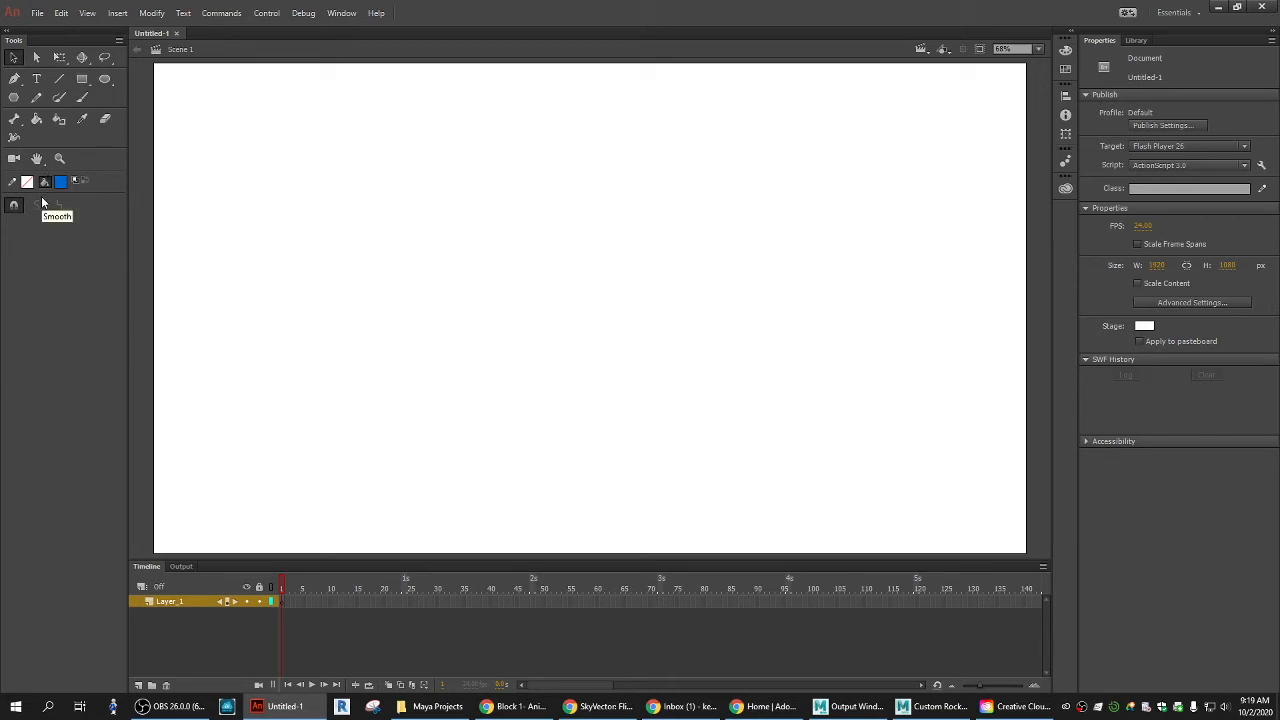
pyautogui.moveTo(127, 213); pyautogui.dragTo(51, 219)
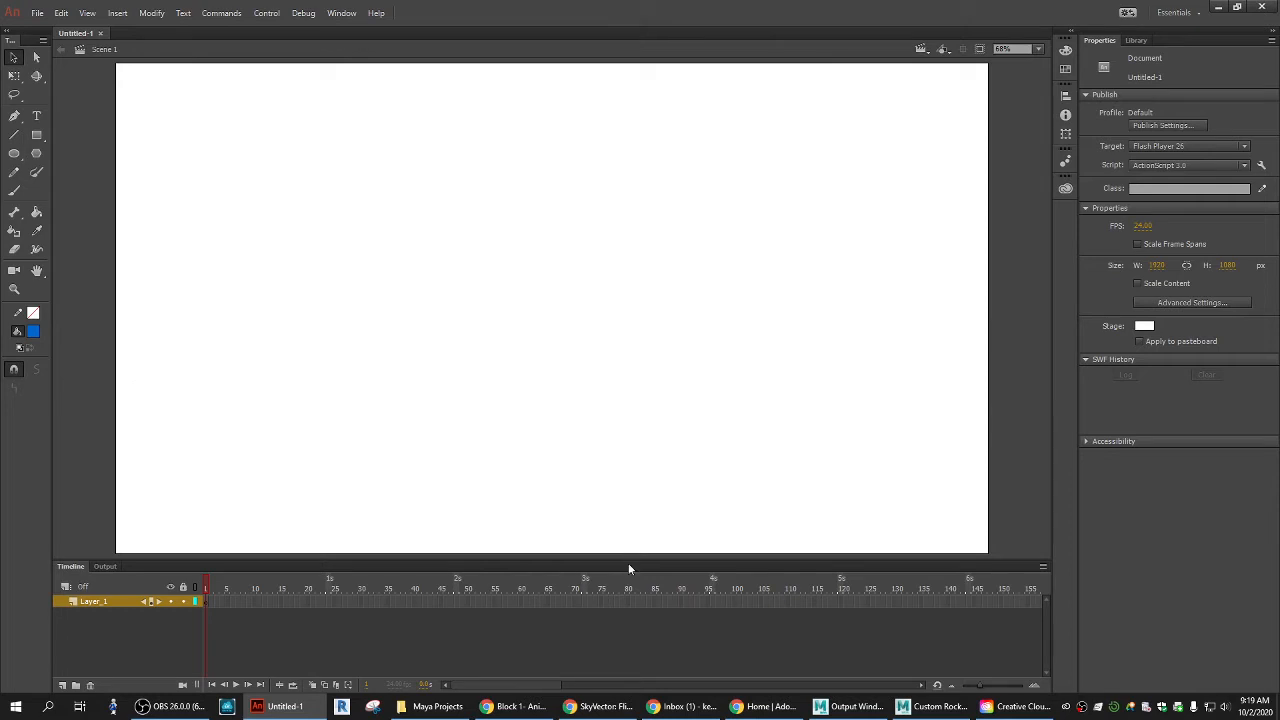
# Try several heights for the Timeline panel and leave it shorter so the stage gets more room
pyautogui.moveTo(630, 562); pyautogui.dragTo(612, 541)
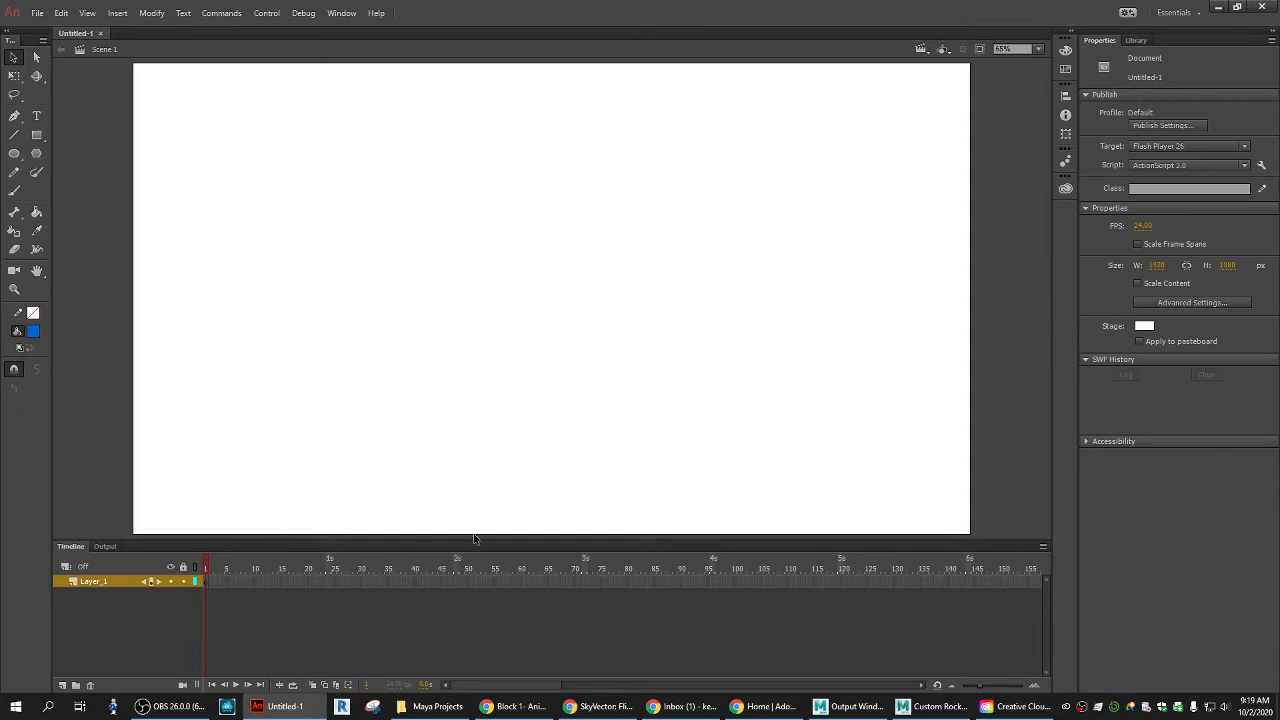
pyautogui.moveTo(483, 540); pyautogui.dragTo(510, 495)
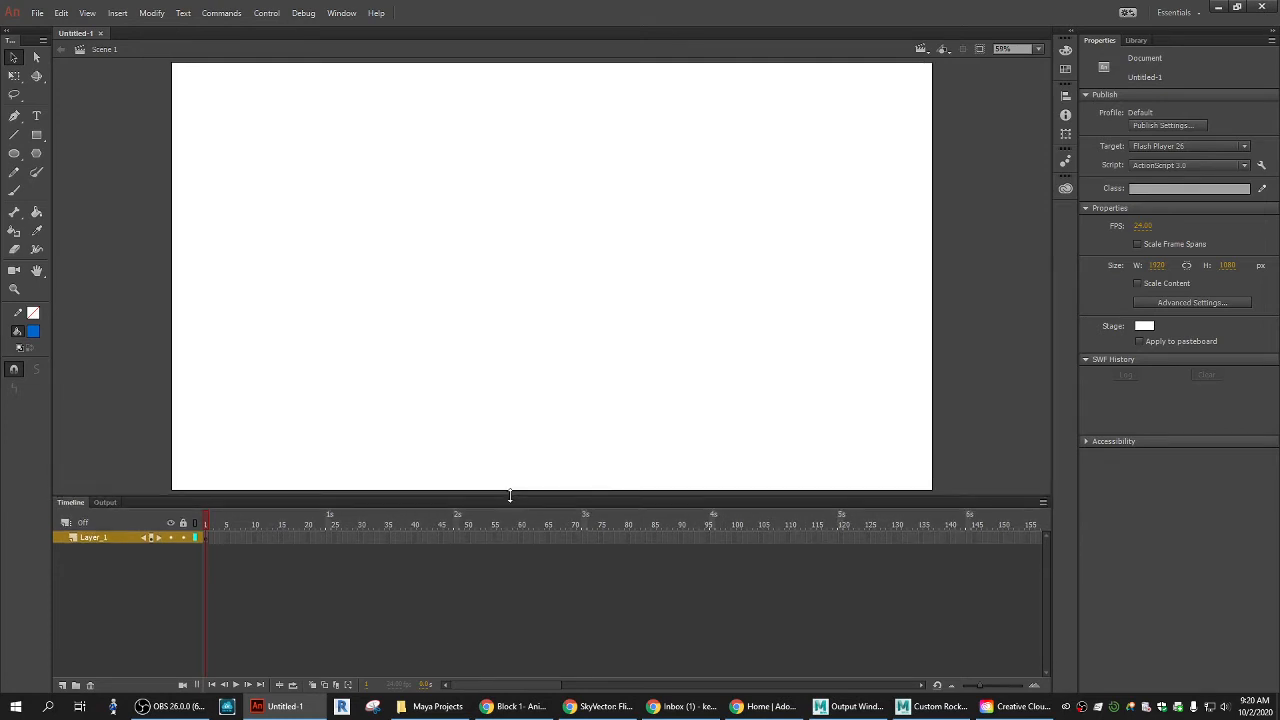
pyautogui.moveTo(510, 495); pyautogui.dragTo(520, 467)
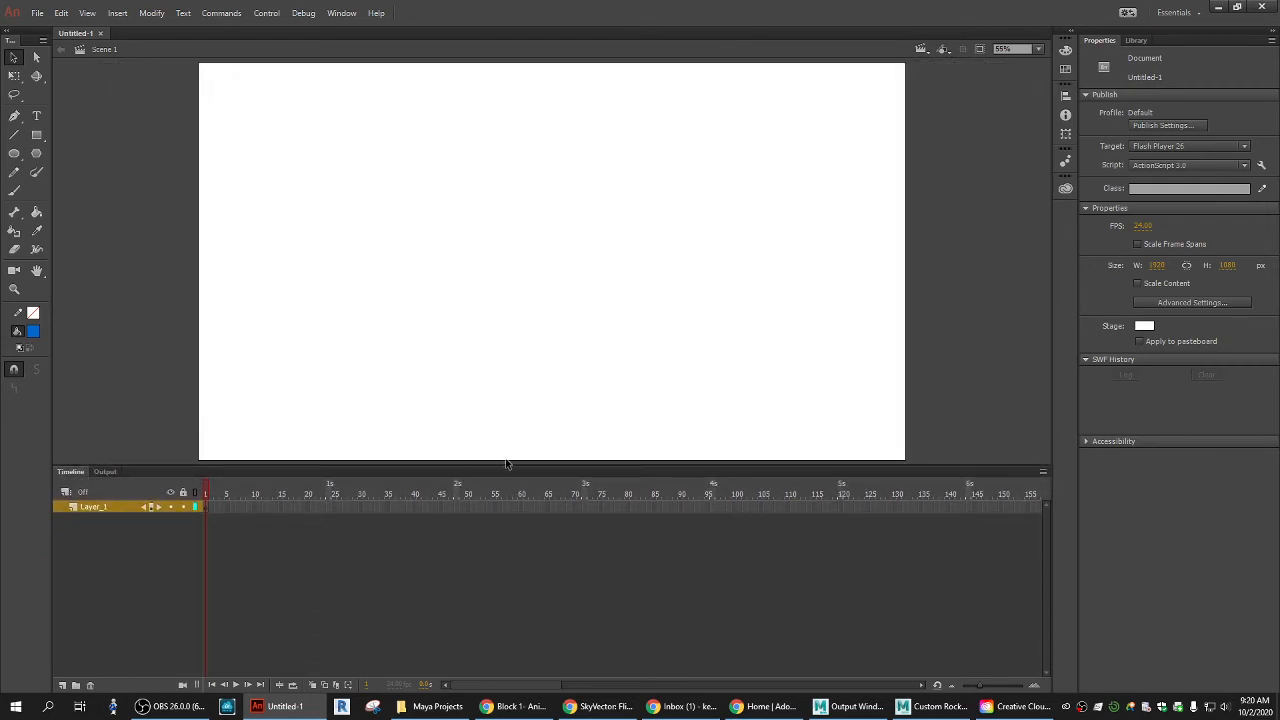
pyautogui.moveTo(516, 466); pyautogui.dragTo(532, 577)
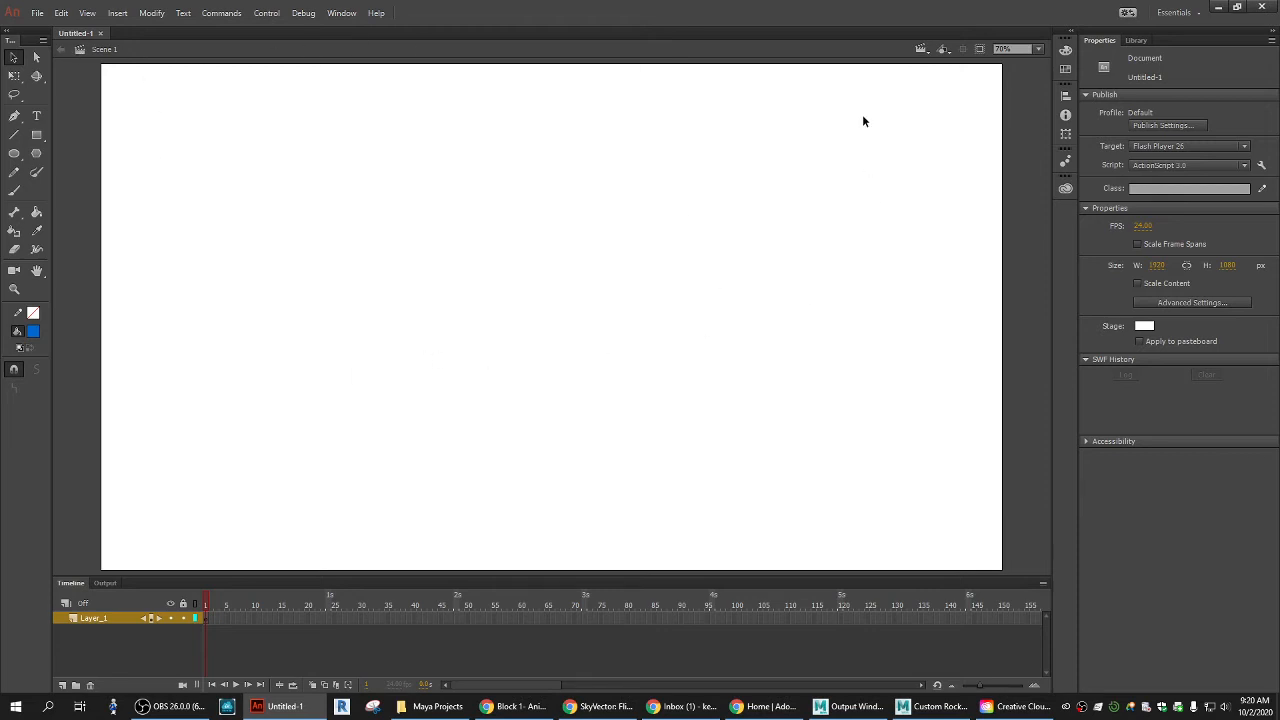
# Check the list of scenes available for editing
pyautogui.click(927, 50)
pyautogui.click(921, 49)
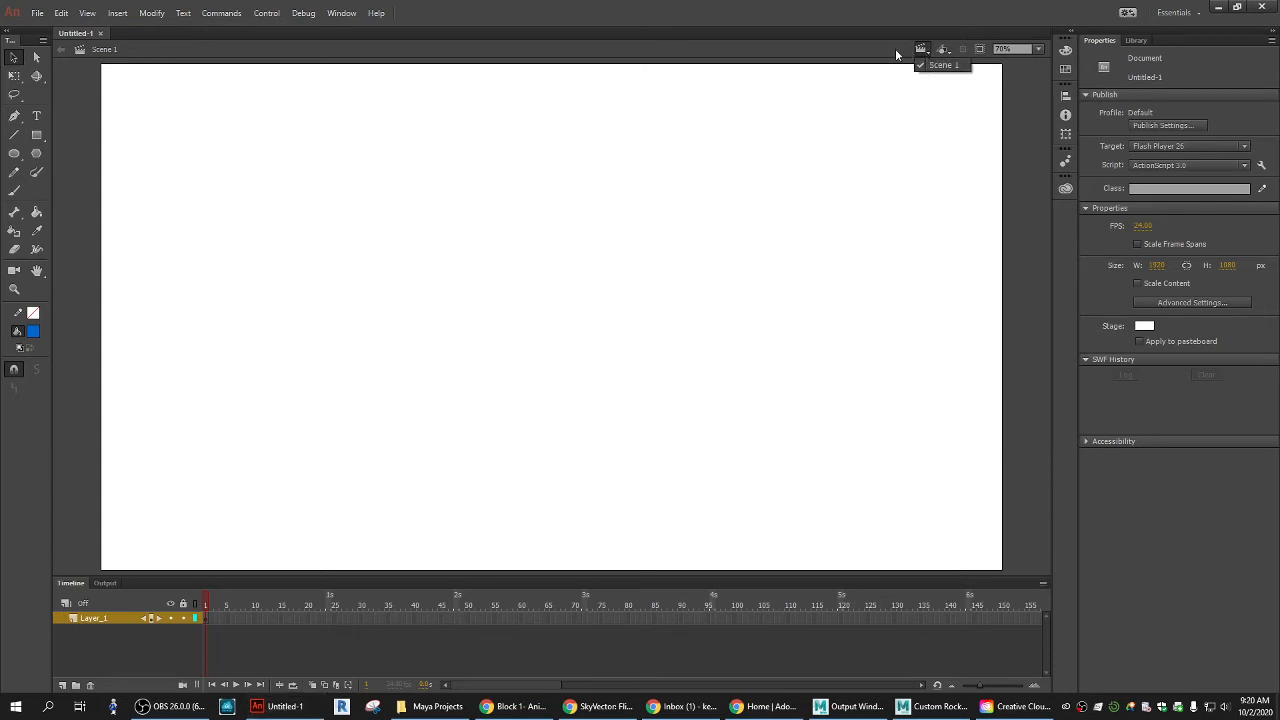
pyautogui.click(887, 56)
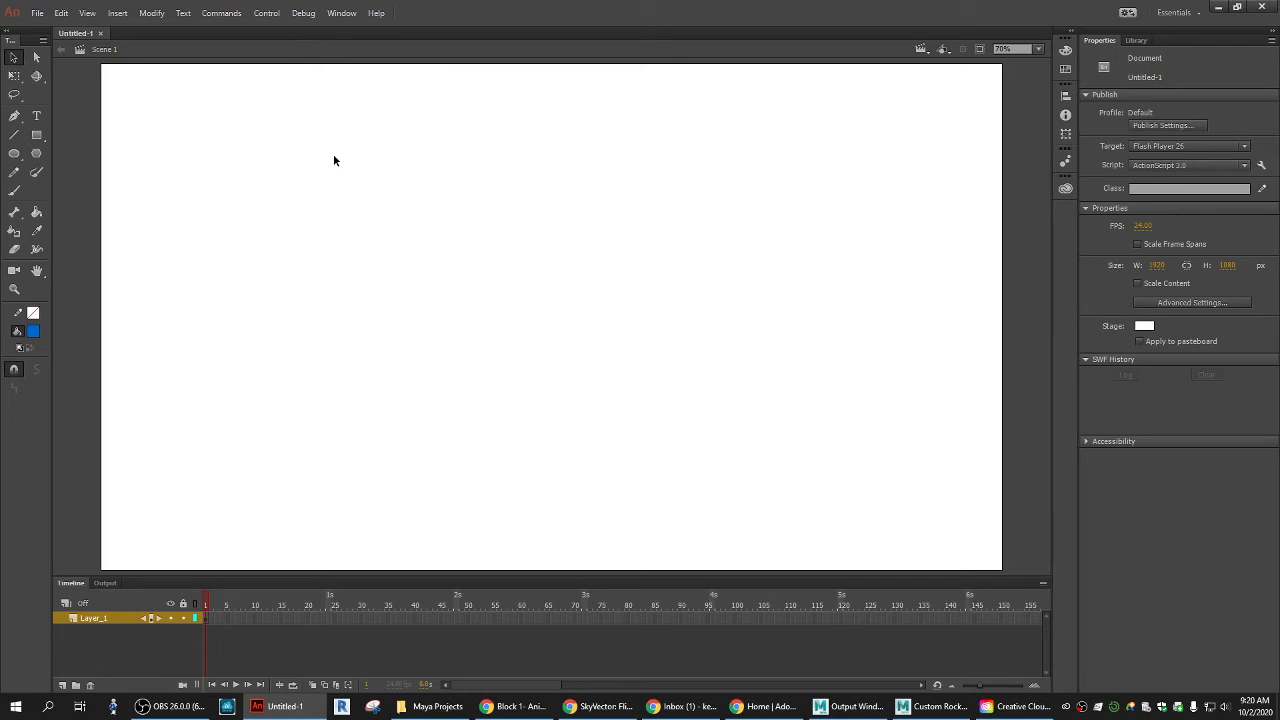
# Open the Scene panel and dock it as an icon below the other collapsed panels
pyautogui.click(341, 14)
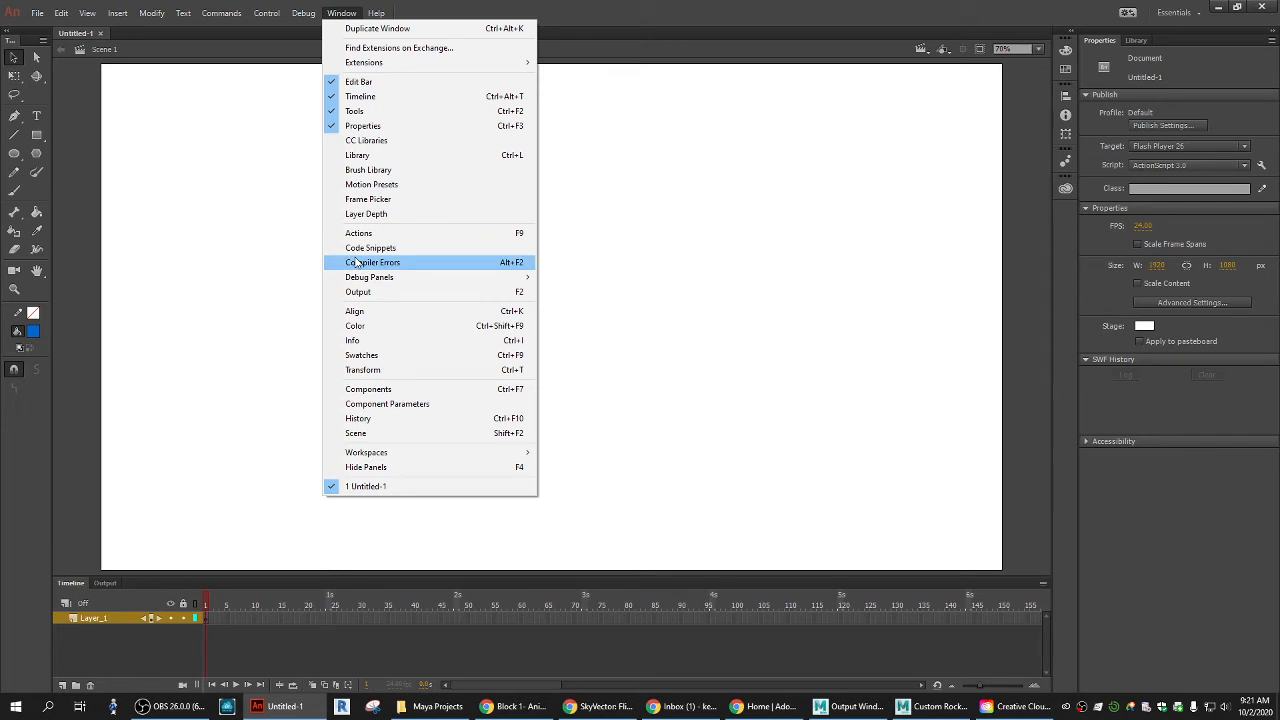
pyautogui.click(355, 434)
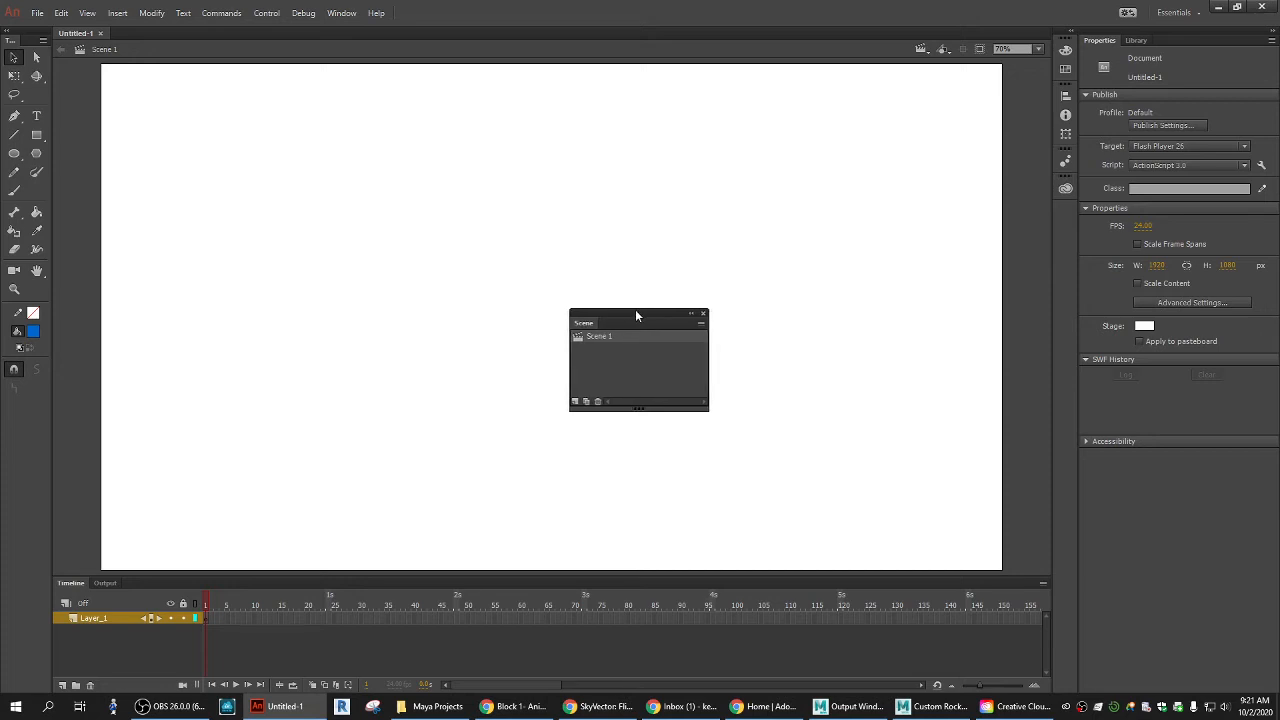
pyautogui.moveTo(637, 316); pyautogui.dragTo(1067, 210)
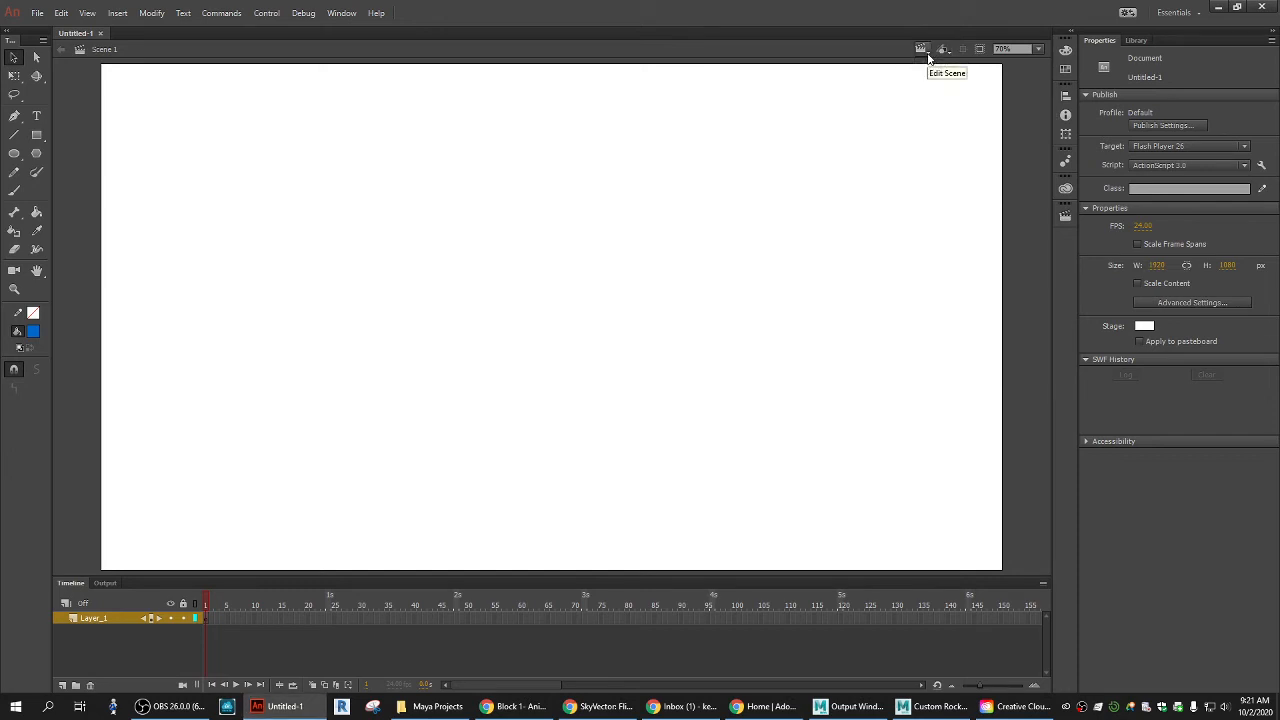
# Add a second scene, switch between both scenes ending on Scene 1, and collapse the Scene panel
pyautogui.click(1066, 218)
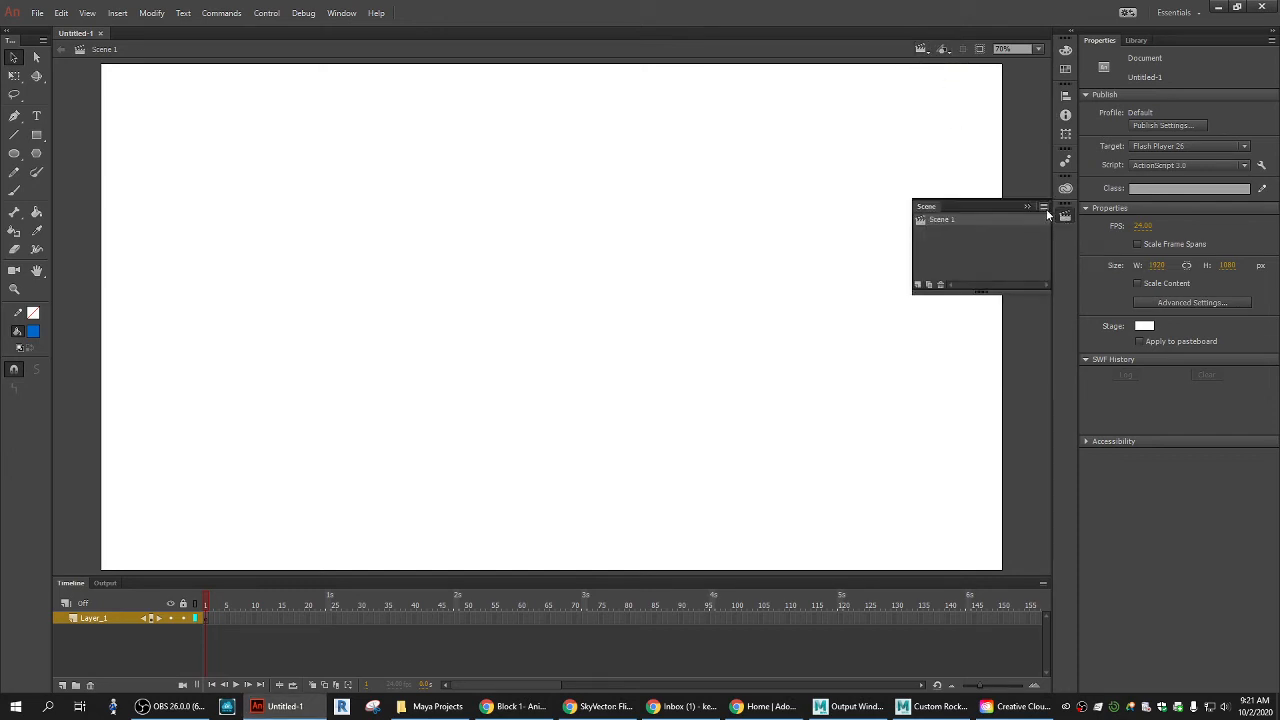
pyautogui.click(918, 286)
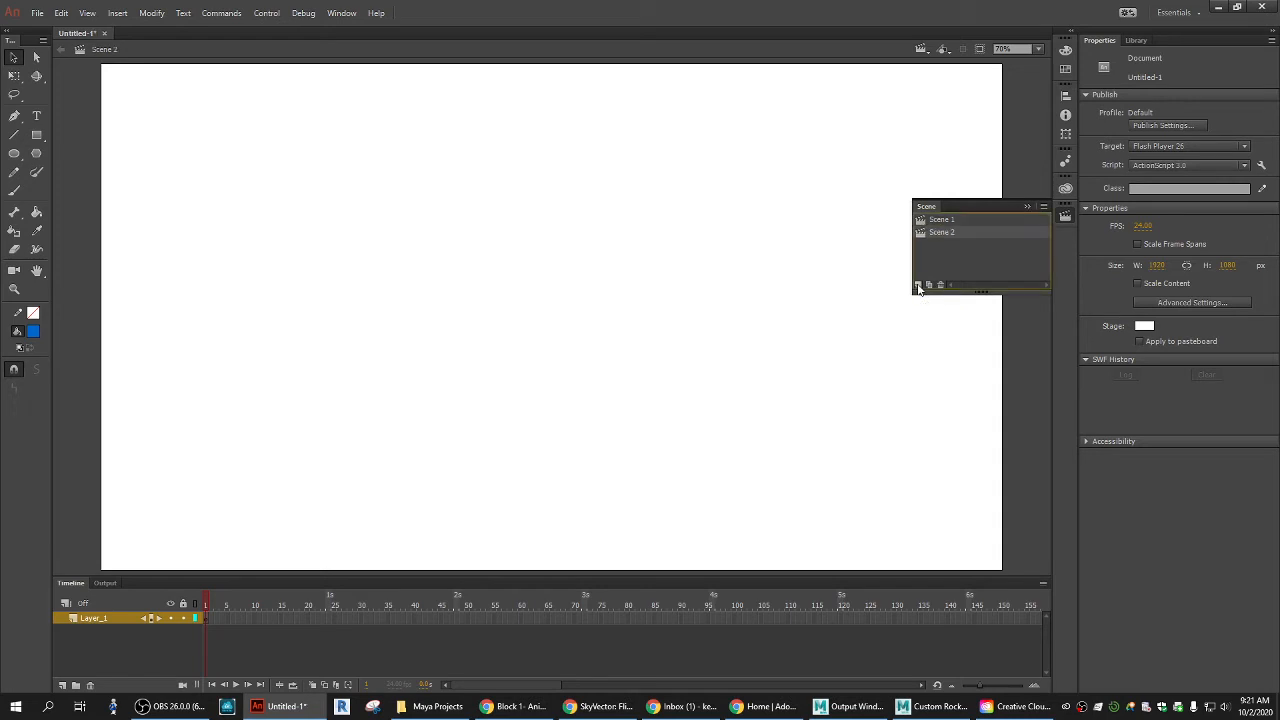
pyautogui.click(945, 221)
pyautogui.click(942, 232)
pyautogui.click(941, 221)
pyautogui.click(941, 233)
pyautogui.click(943, 221)
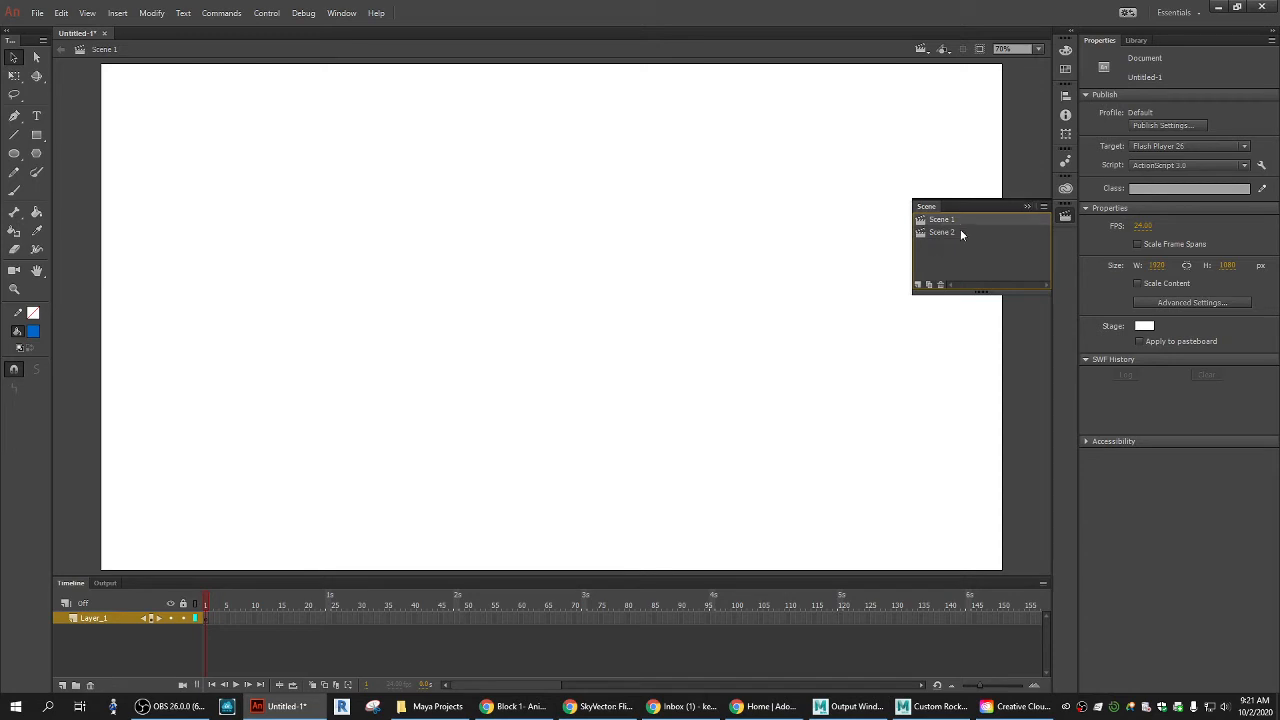
pyautogui.click(1029, 207)
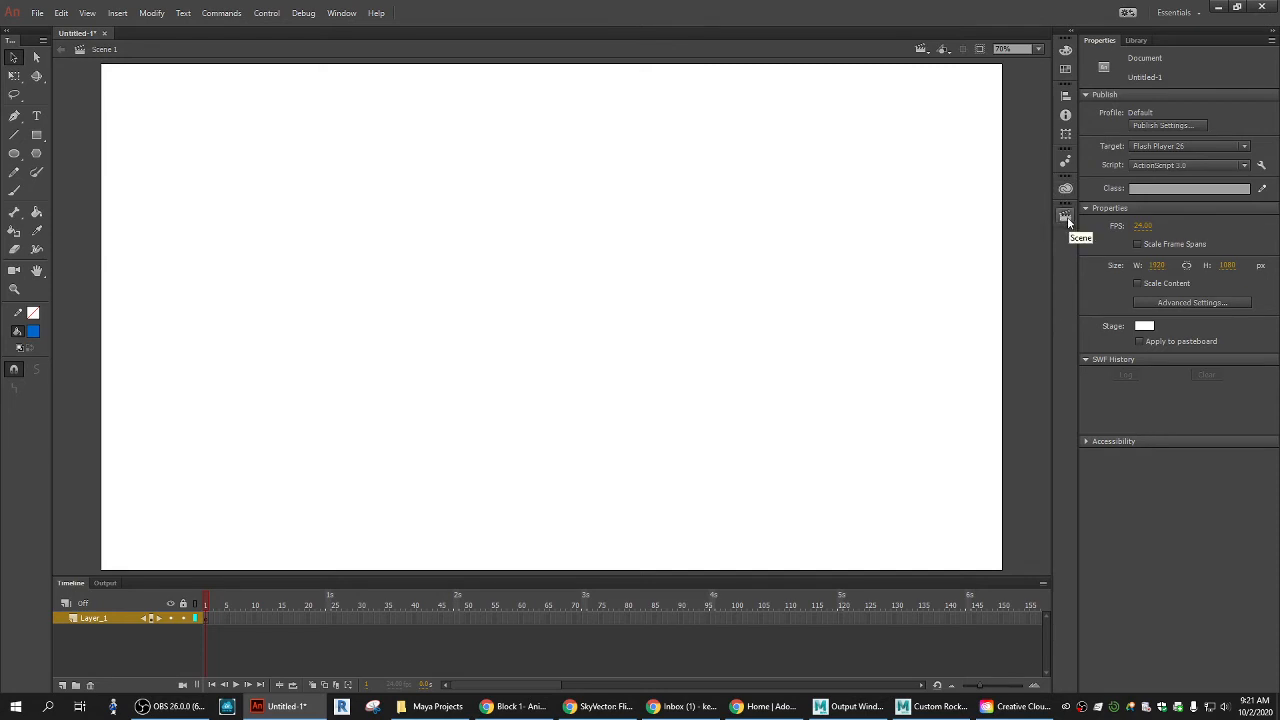
# Open the History panel, look through its recorded actions, and dock it as an icon above the Scene panel
pyautogui.click(341, 13)
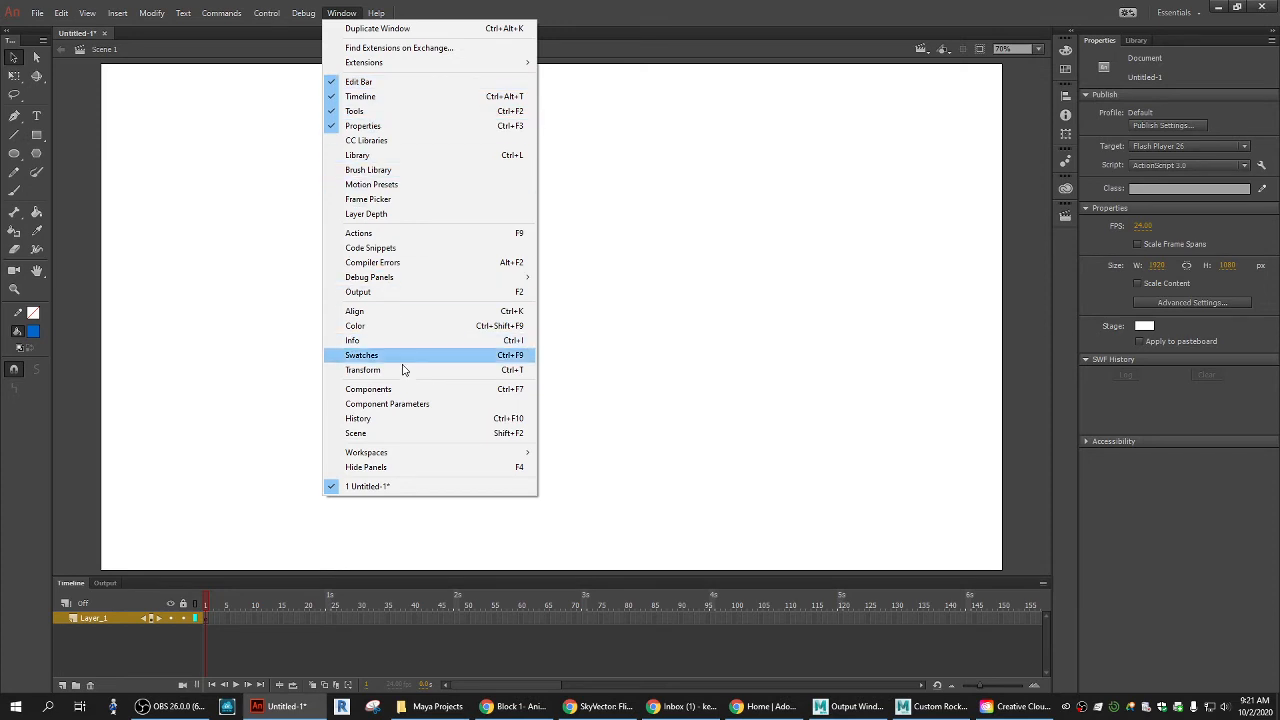
pyautogui.click(431, 420)
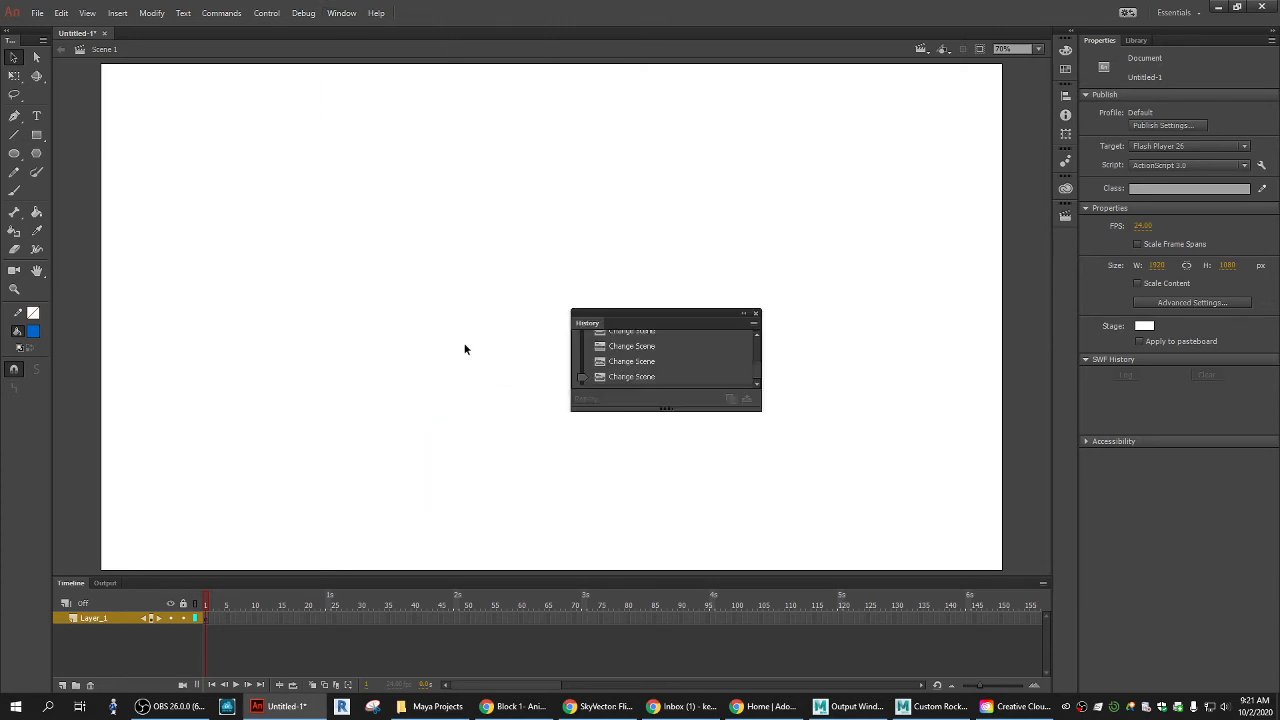
pyautogui.scroll(2, 660, 366)
pyautogui.scroll(-2, 654, 357)
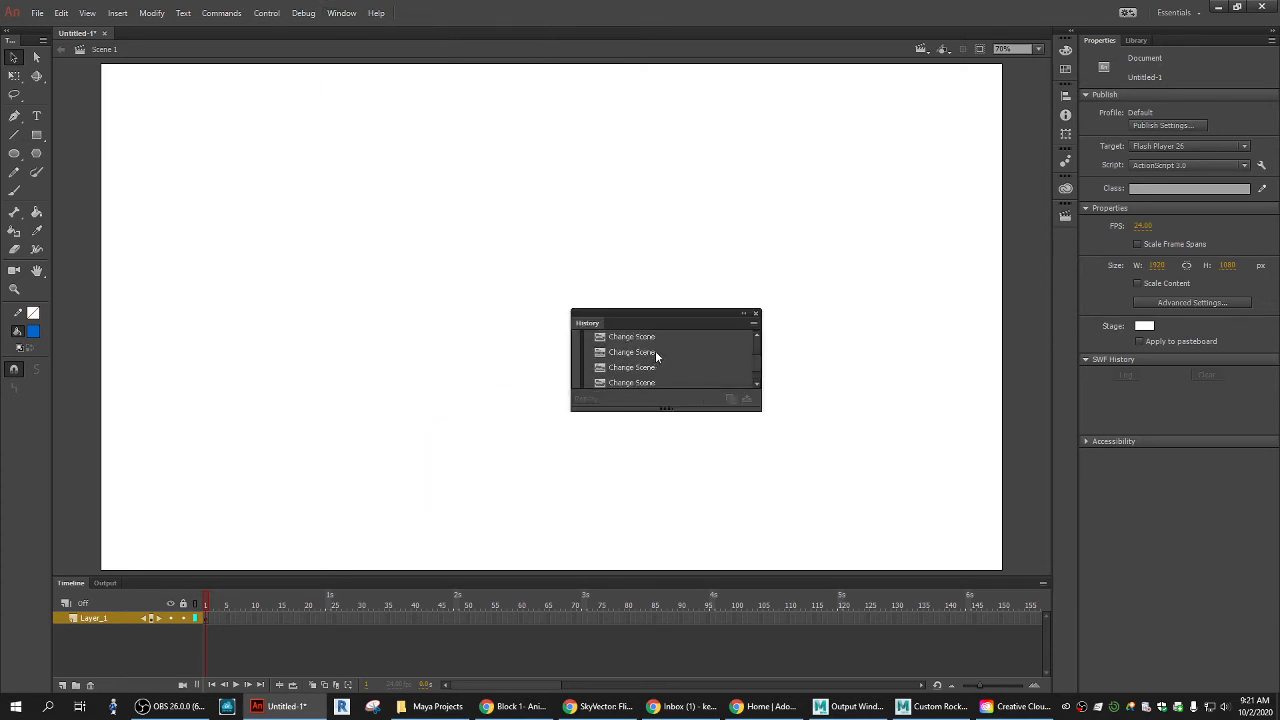
pyautogui.scroll(2, 612, 378)
pyautogui.scroll(-2, 645, 372)
pyautogui.scroll(2, 658, 366)
pyautogui.scroll(-2, 646, 364)
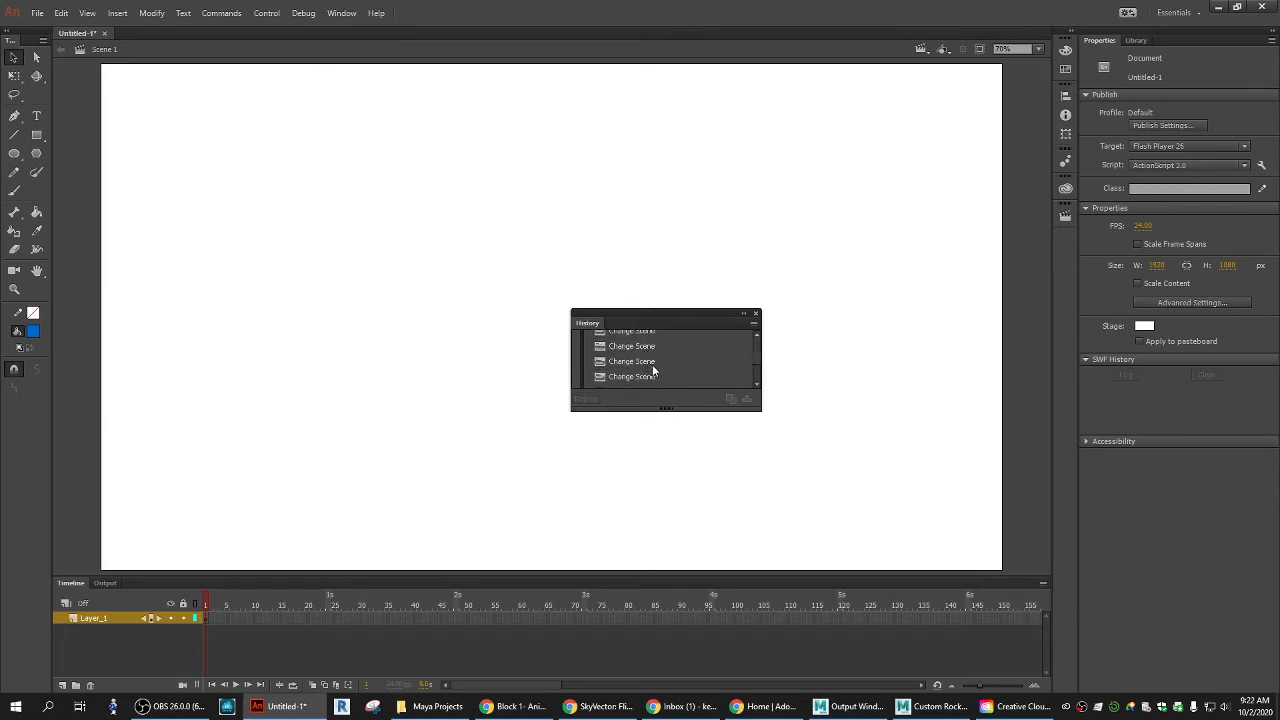
pyautogui.scroll(2, 652, 364)
pyautogui.moveTo(654, 316); pyautogui.dragTo(1069, 201)
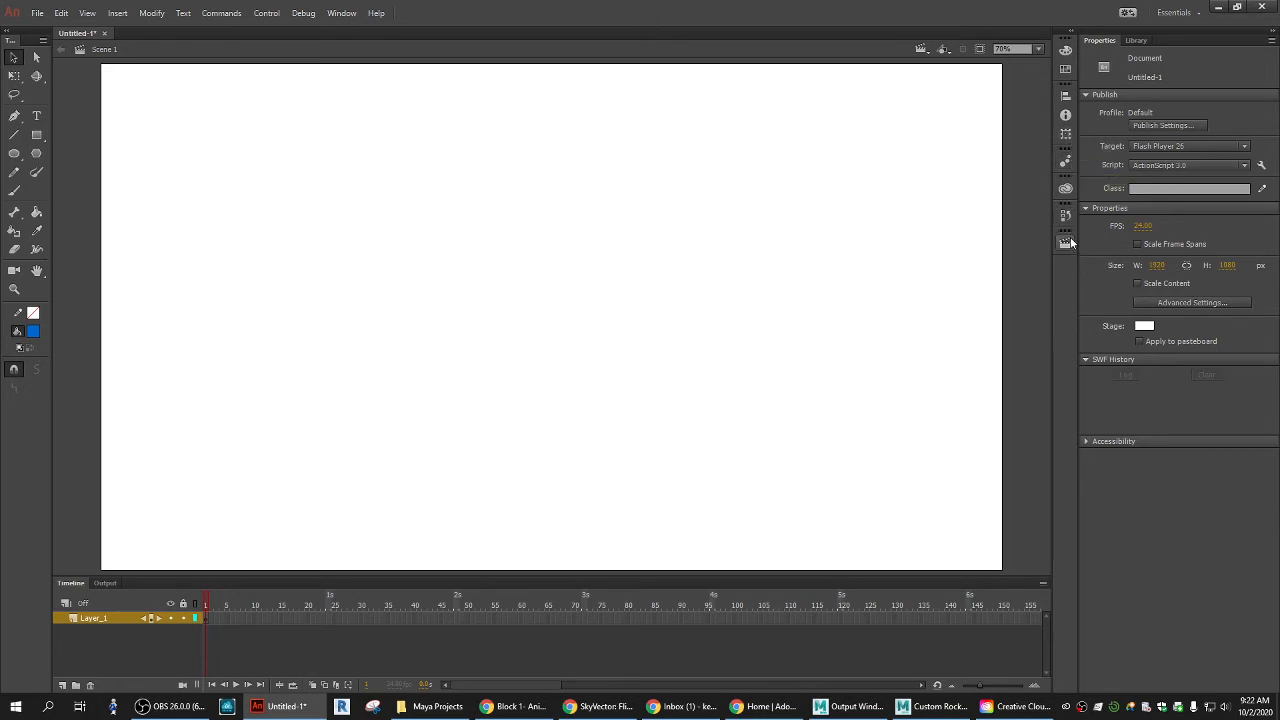
# Look at the Swatches and Color panels, and collapse them again
pyautogui.click(1065, 69)
pyautogui.click(1065, 69)
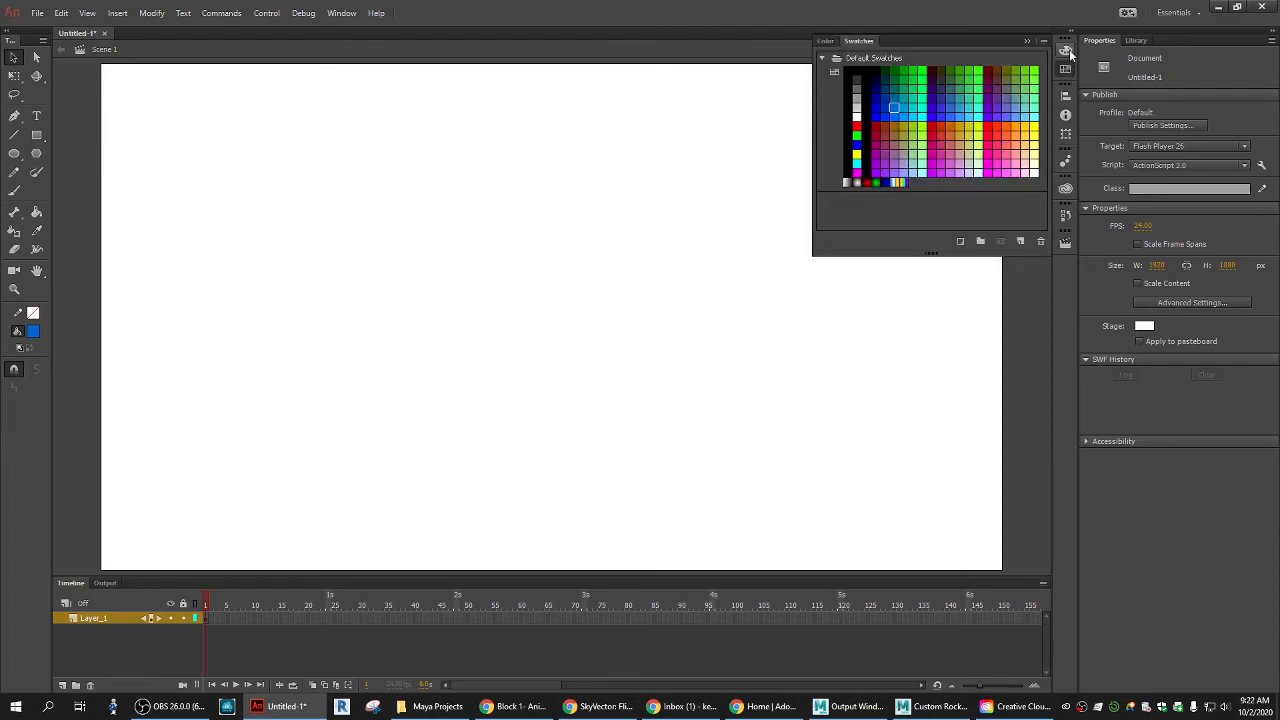
pyautogui.click(1067, 50)
pyautogui.click(1027, 41)
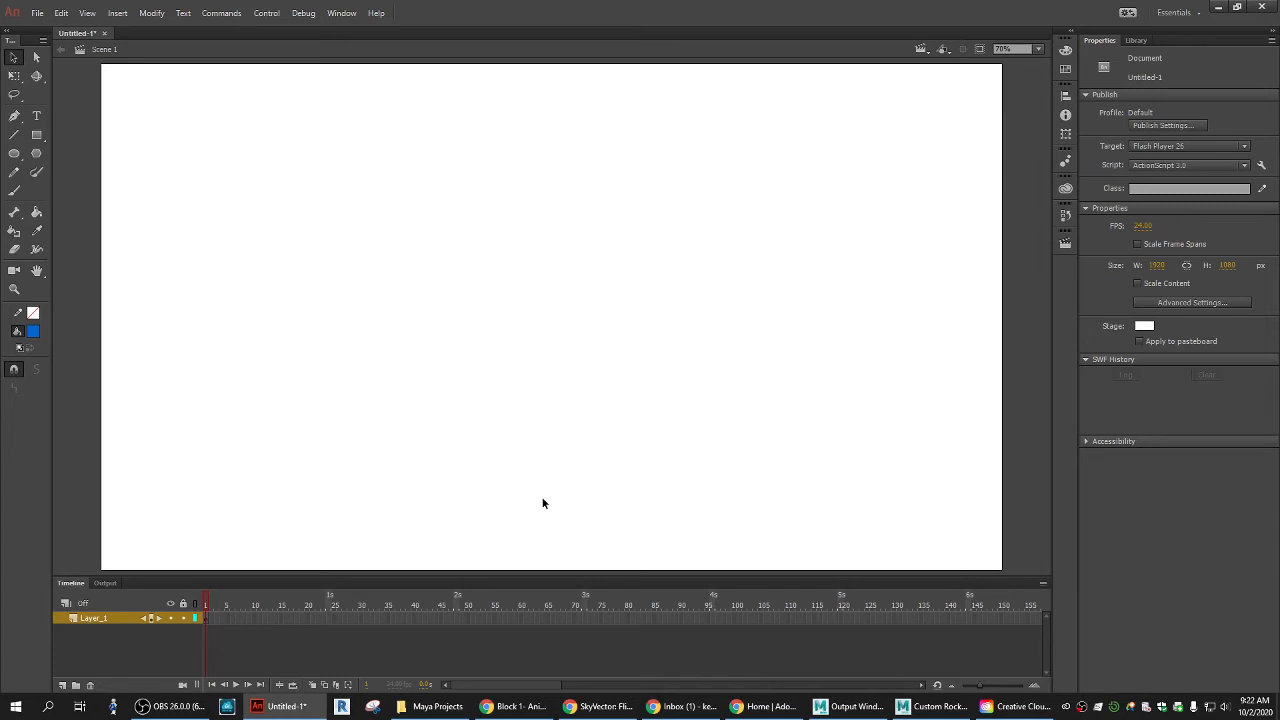
# Activate the Subselection tool and the Pen tool in turn to examine their properties
pyautogui.click(36, 57)
pyautogui.click(14, 115)
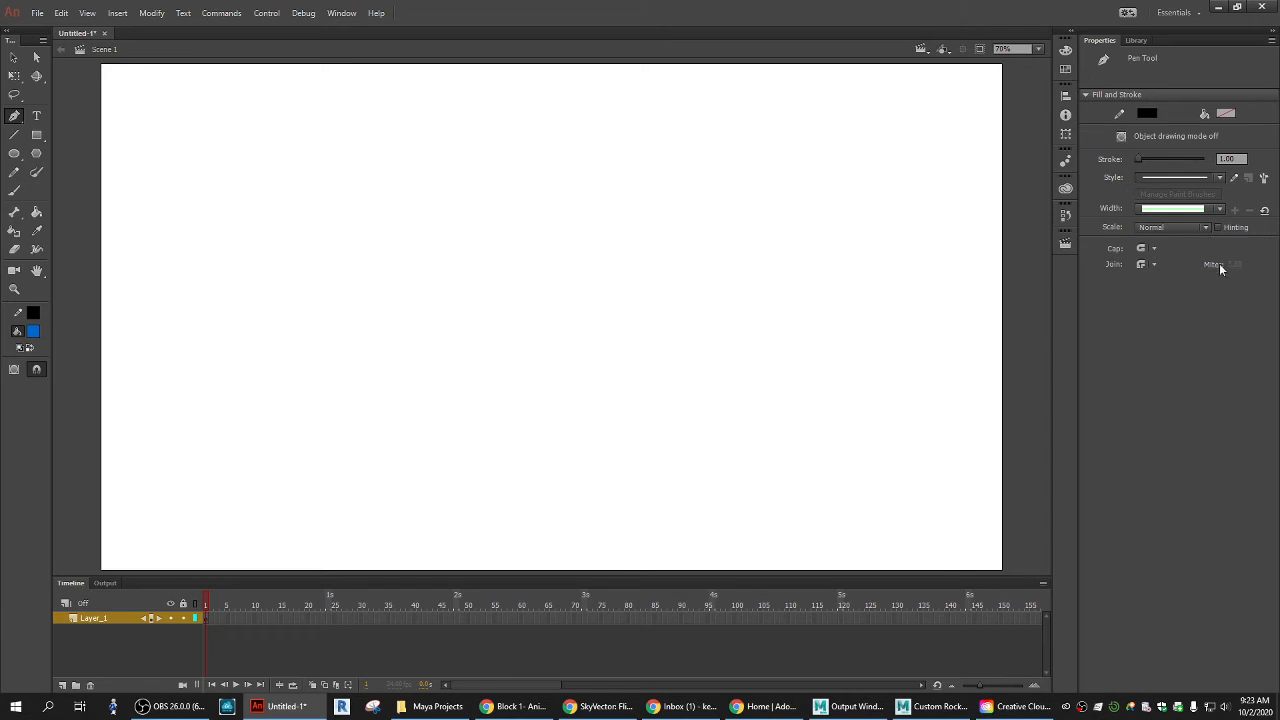
# Examine the Text tool's properties and the Line tool's stroke style and width profile options
pyautogui.click(37, 116)
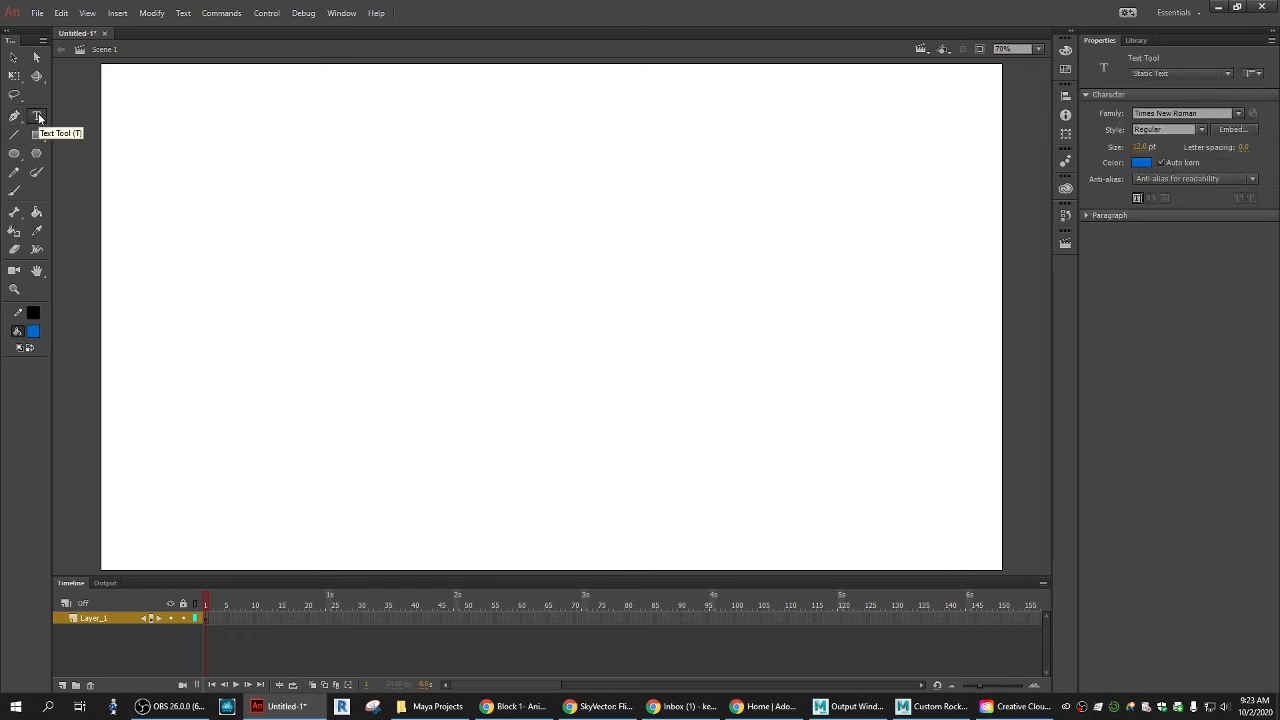
pyautogui.click(13, 136)
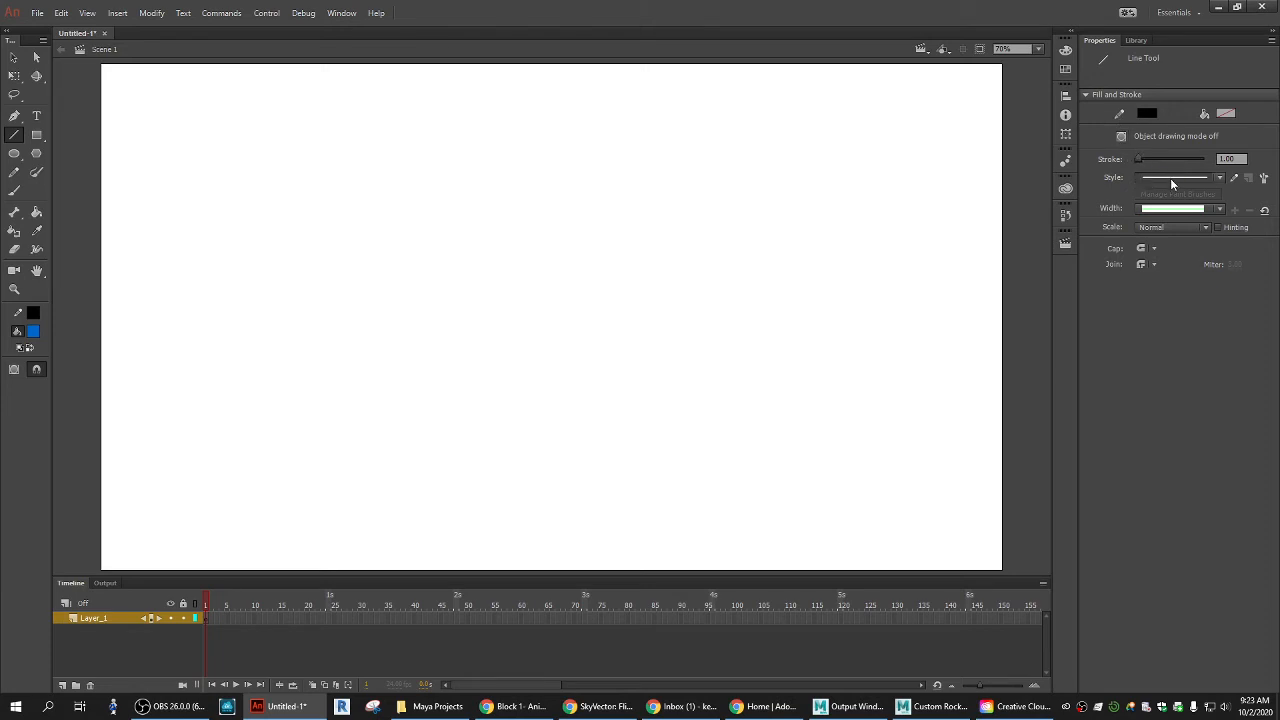
pyautogui.click(1220, 178)
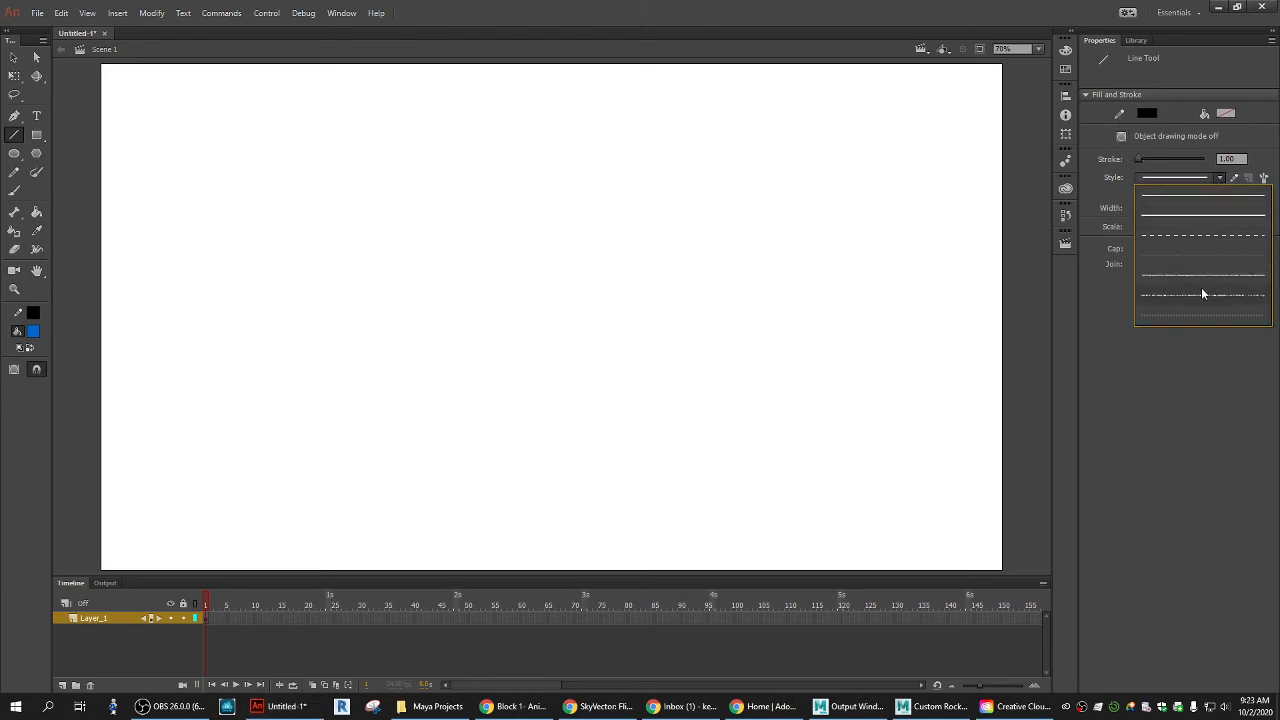
pyautogui.click(1119, 335)
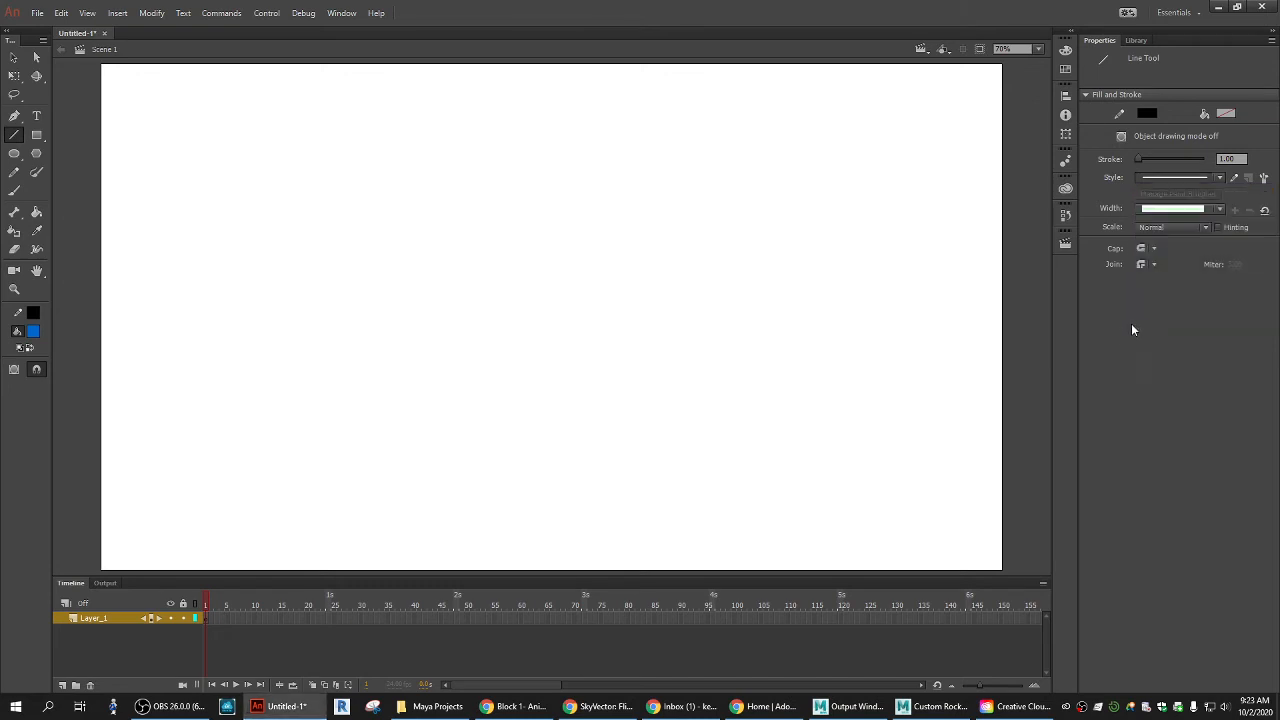
pyautogui.click(1220, 209)
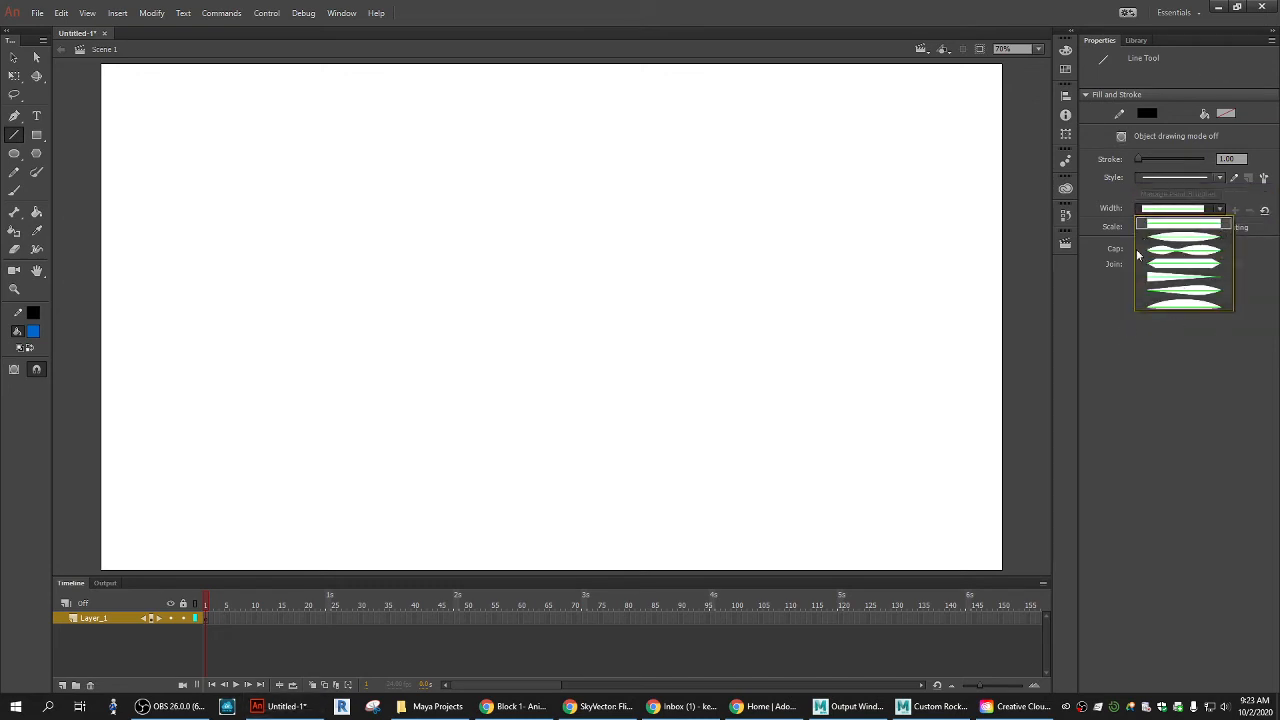
pyautogui.click(1117, 296)
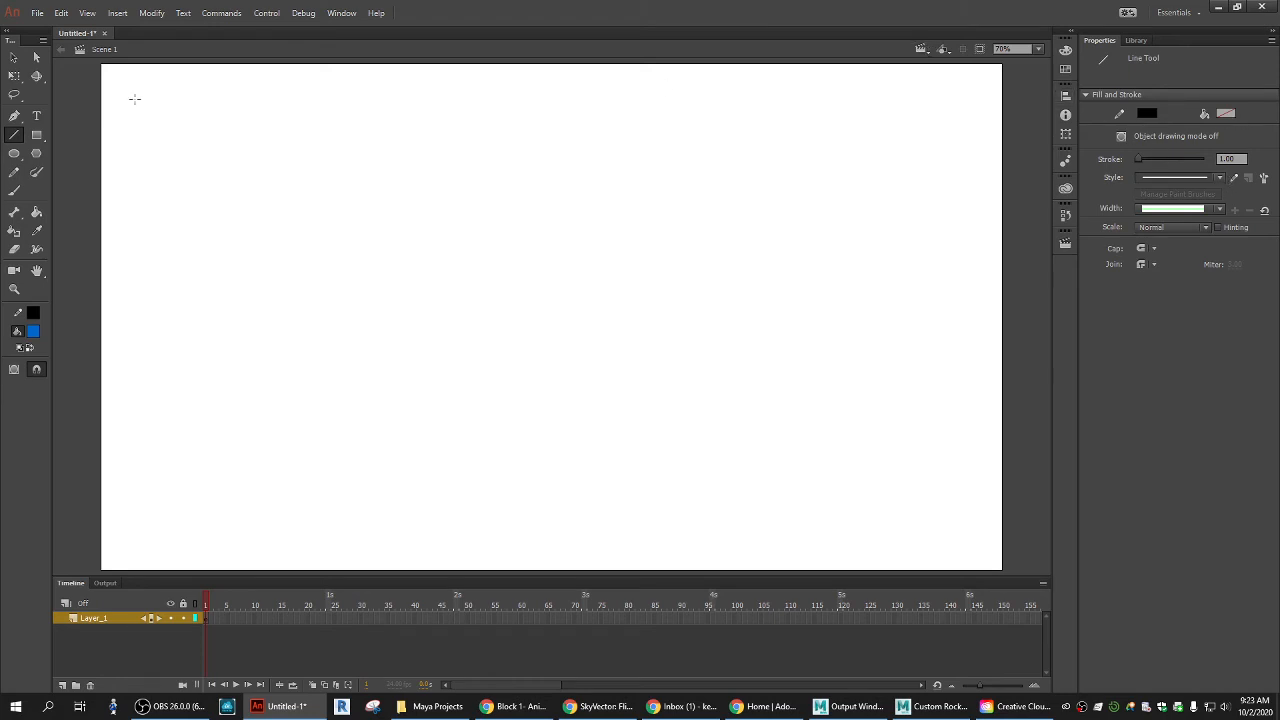
# Draw a blue rectangle about 426 by 292 px in the stage's upper-left area and select its whole outline
pyautogui.click(36, 134)
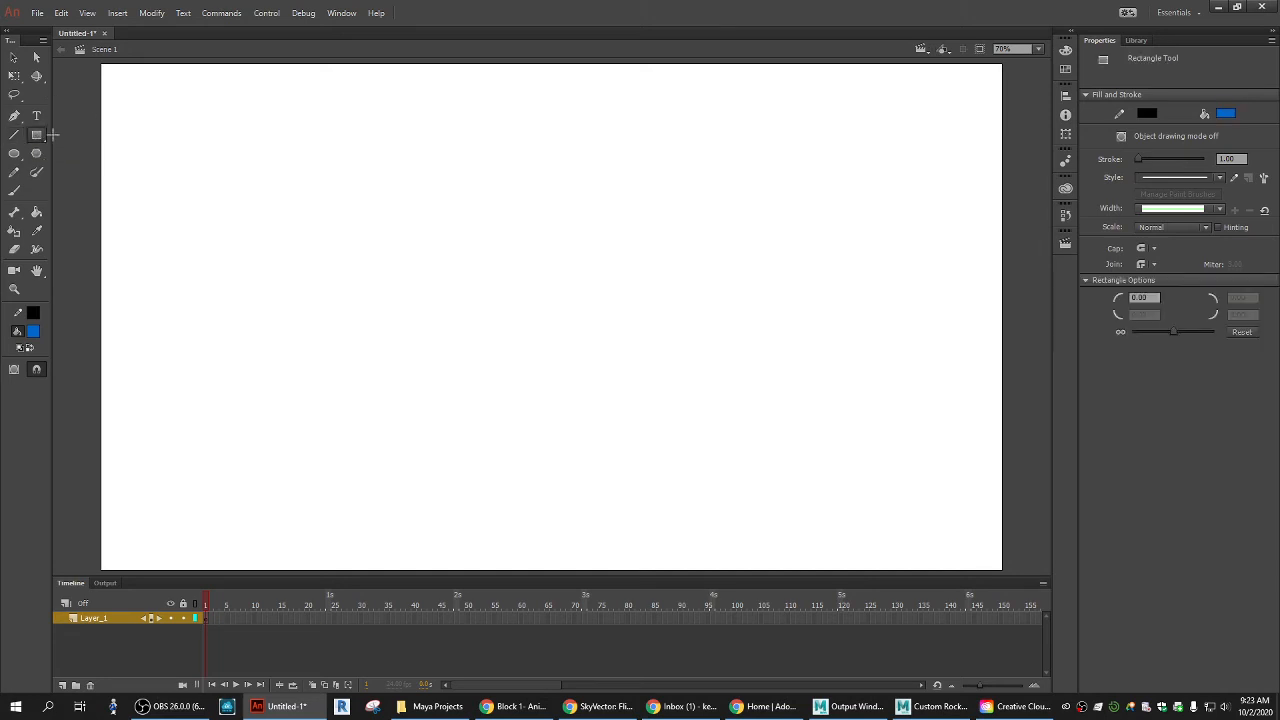
pyautogui.moveTo(253, 124)
pyautogui.mouseDown()
pyautogui.moveTo(322, 230)
pyautogui.moveTo(455, 258)
pyautogui.mouseUp()
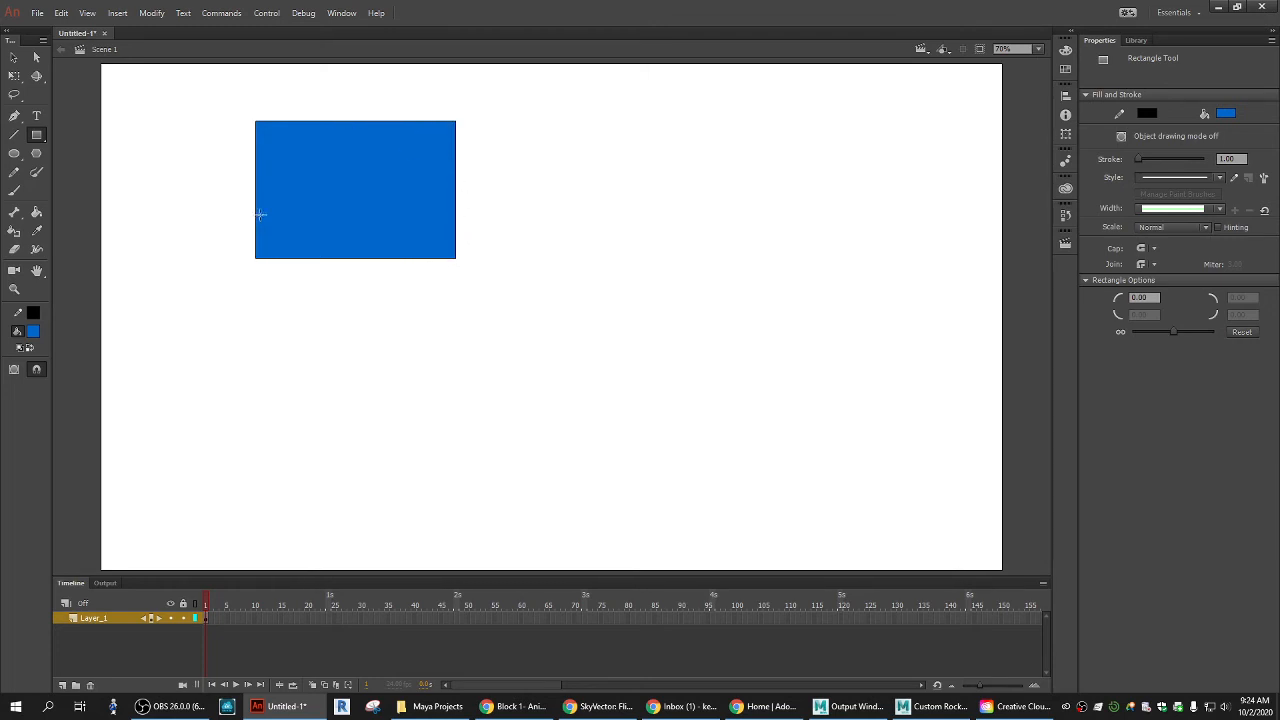
pyautogui.click(15, 58)
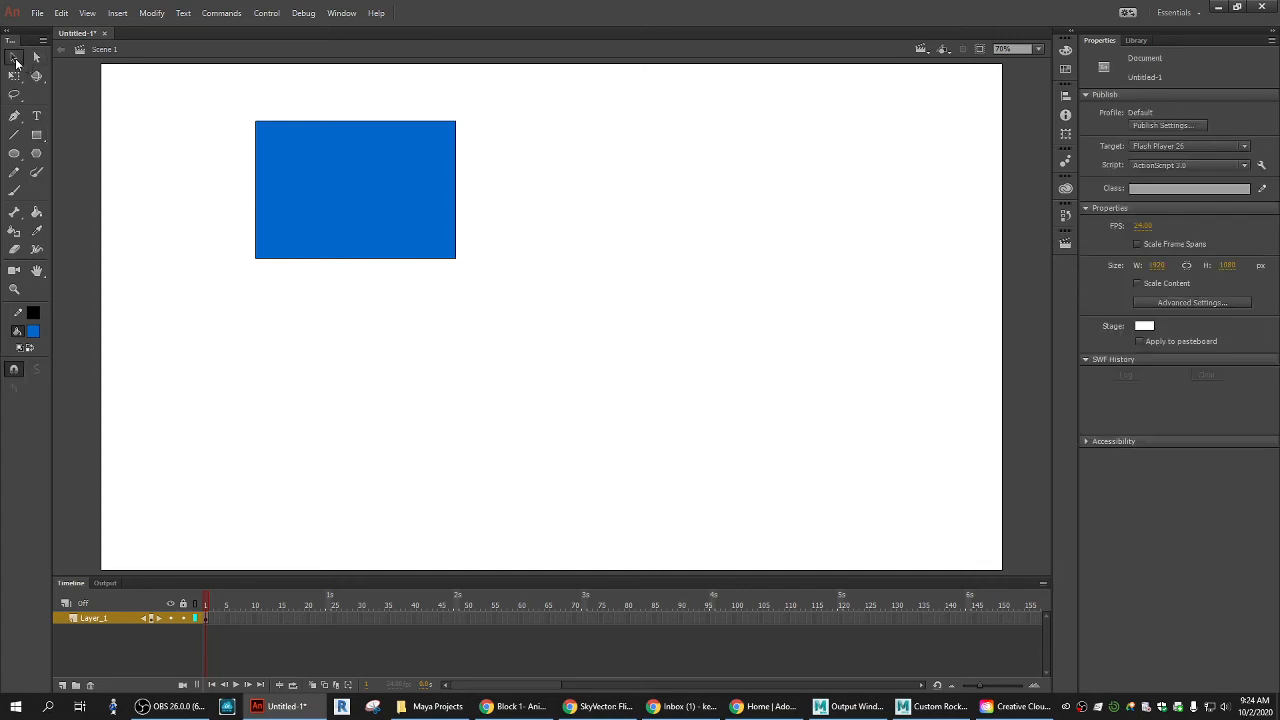
pyautogui.click(358, 121)
pyautogui.doubleClick(357, 122)
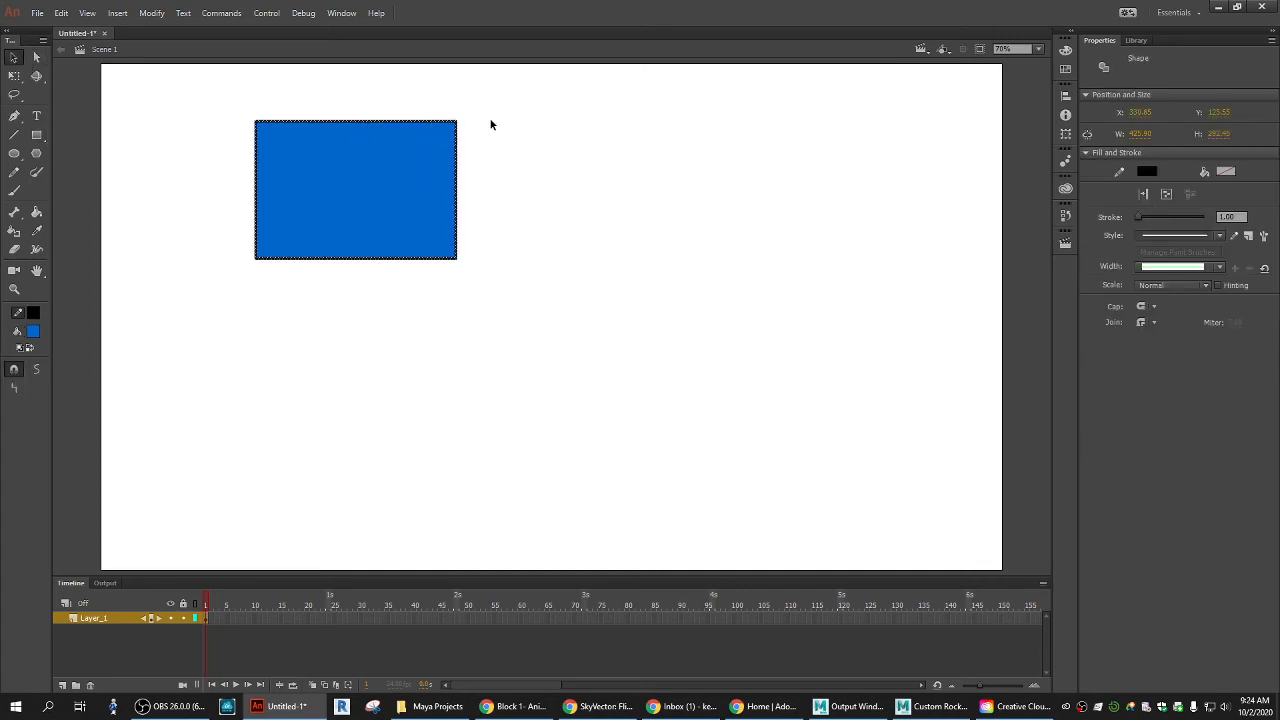
# Select the rectangle's top edge alone, reselect its whole outline, and set the stroke thickness to 23.20
pyautogui.click(375, 99)
pyautogui.doubleClick(371, 122)
pyautogui.press('Delete')
pyautogui.click(351, 122)
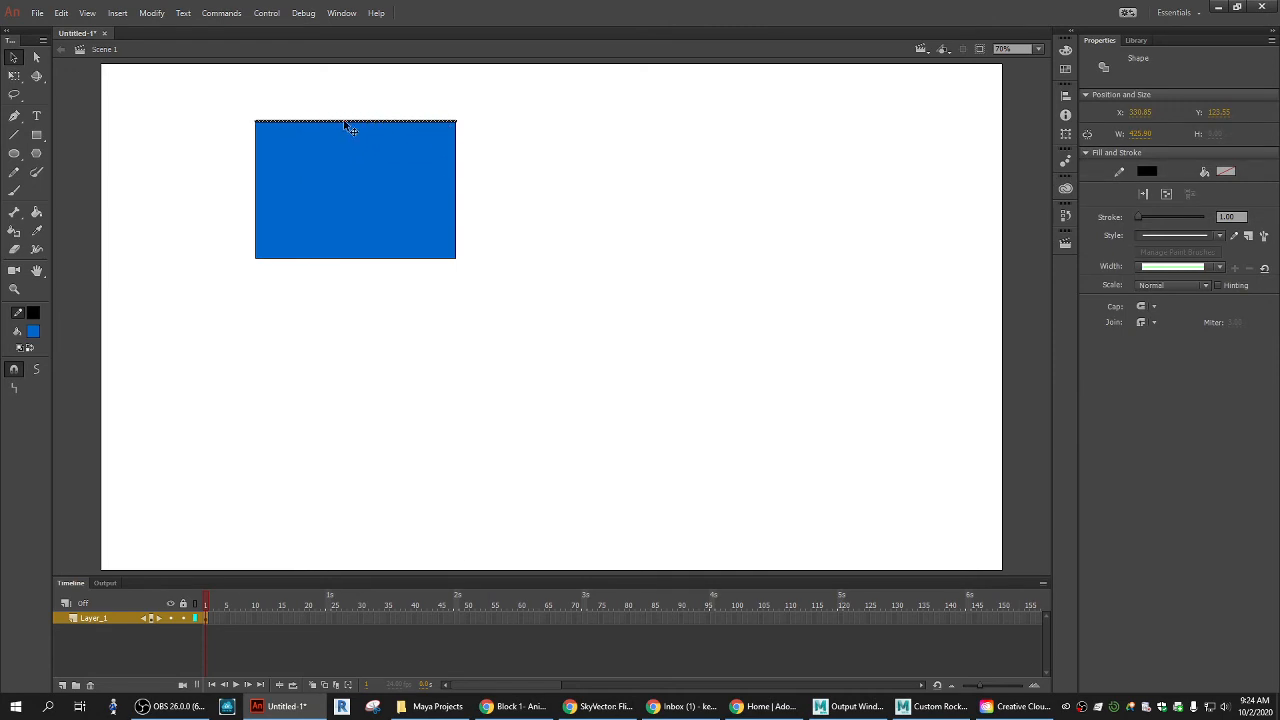
pyautogui.doubleClick(408, 122)
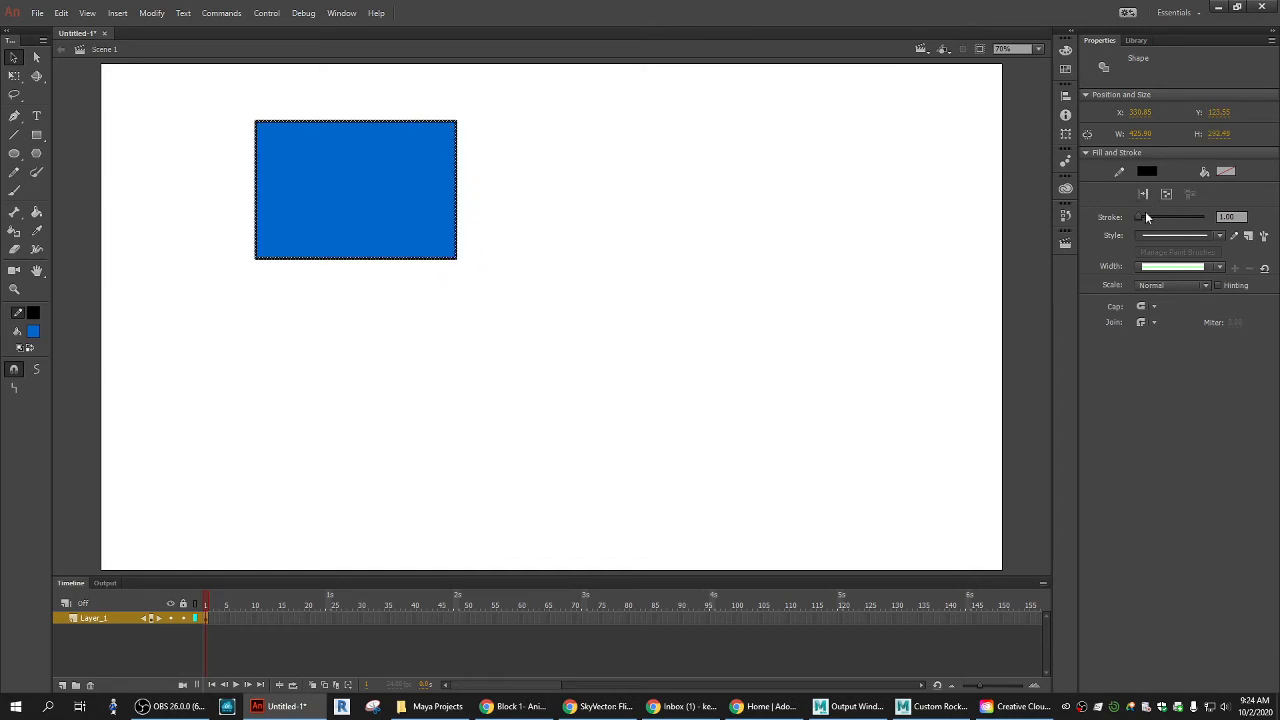
pyautogui.moveTo(1140, 217); pyautogui.dragTo(1146, 217)
pyautogui.click(811, 235)
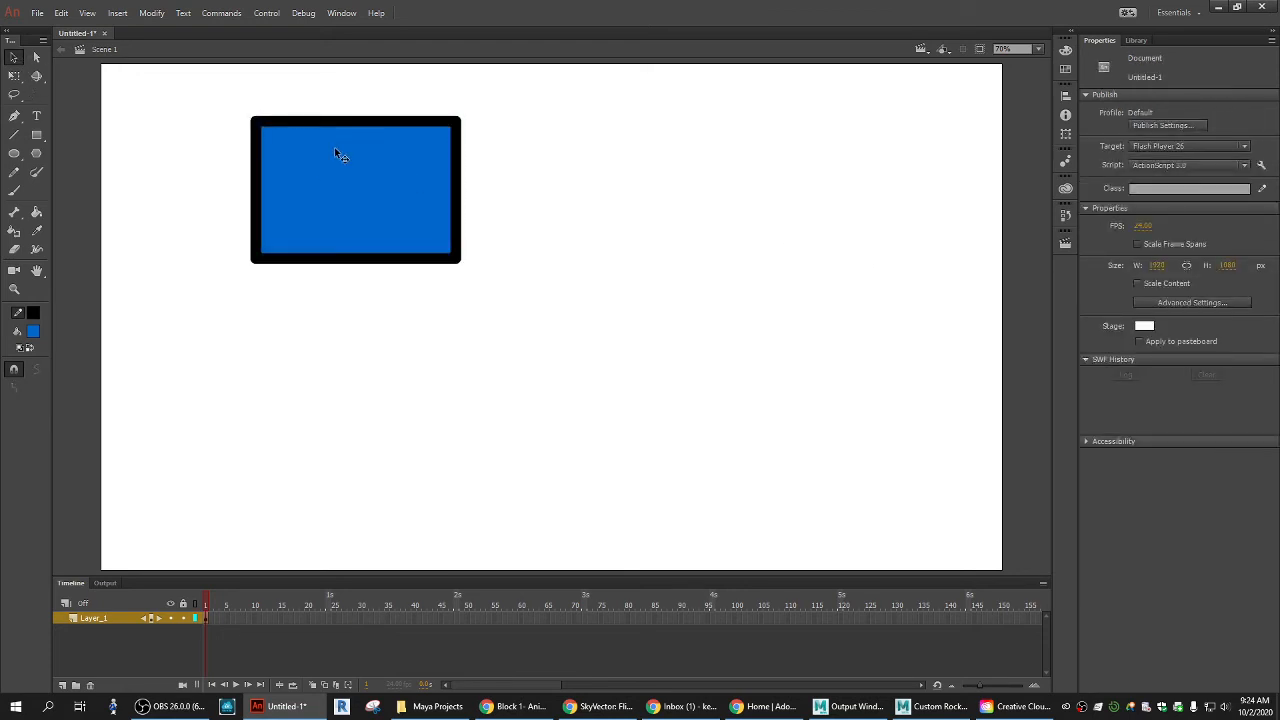
# Change the rectangle's fill to bright green and deselect it
pyautogui.click(334, 153)
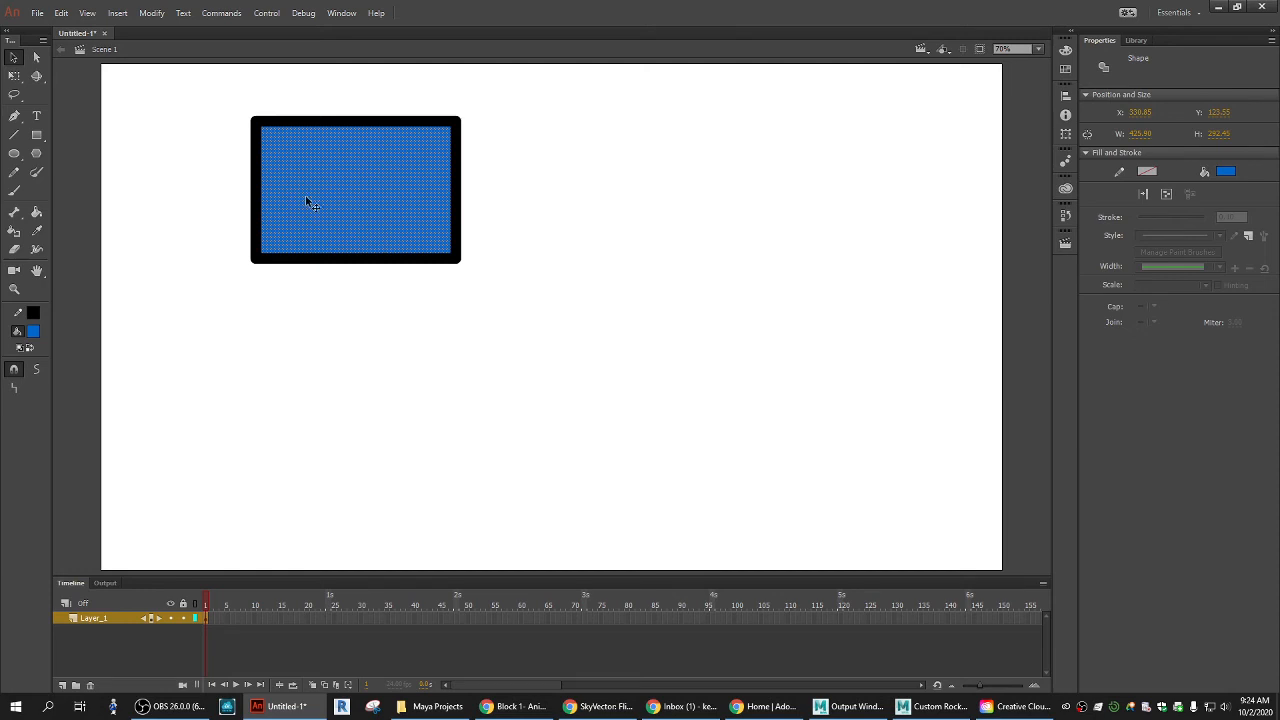
pyautogui.click(1226, 172)
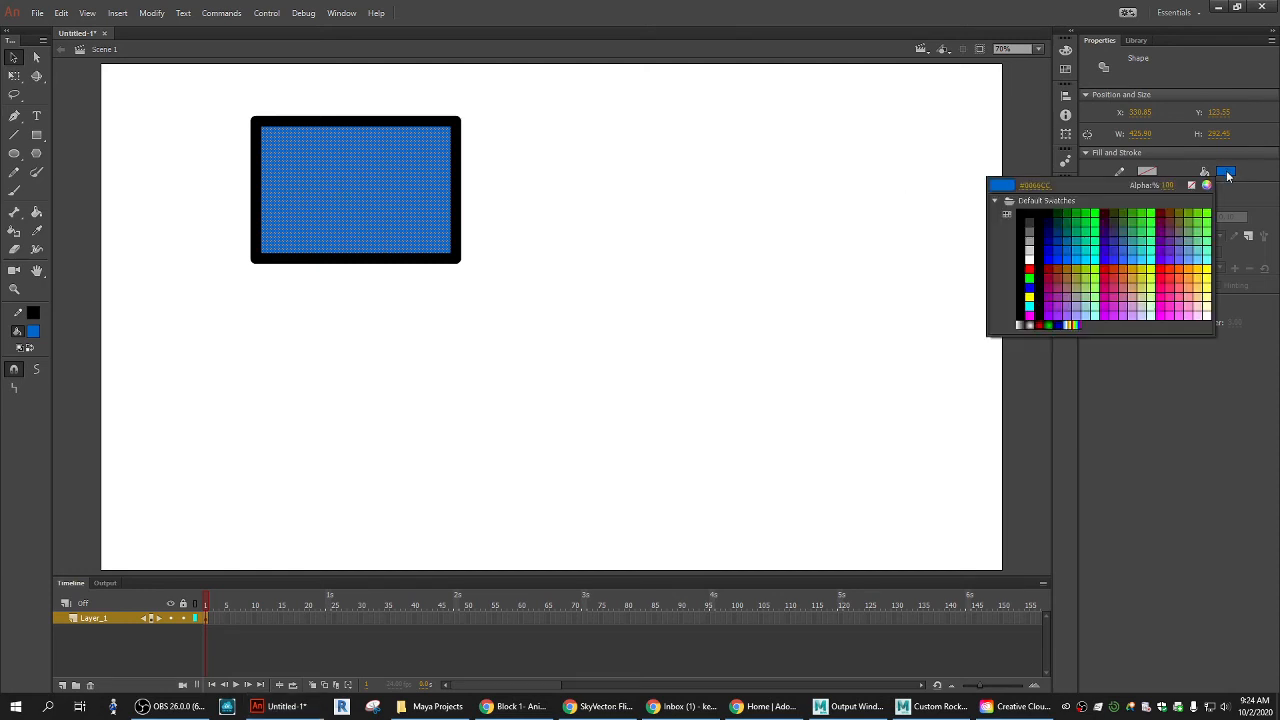
pyautogui.click(1008, 282)
pyautogui.click(609, 210)
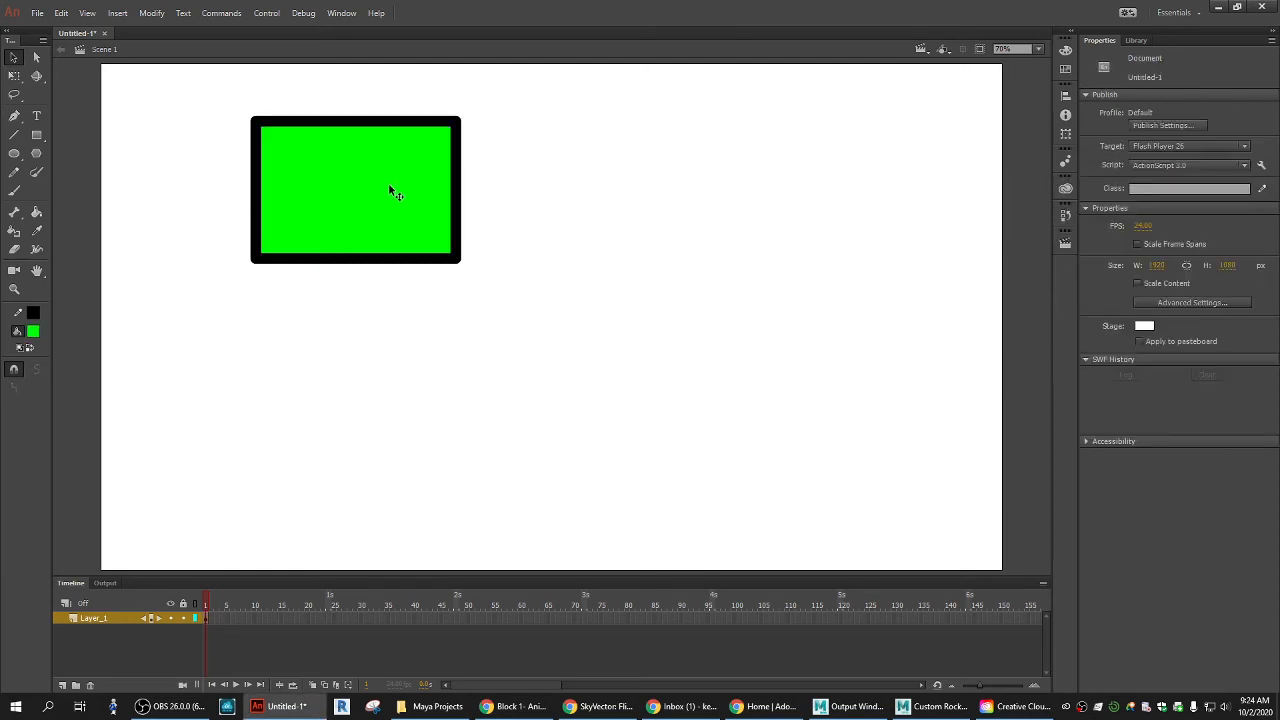
# Move only the green fill out of its outline toward the stage's right side, and undo the move
pyautogui.click(393, 191)
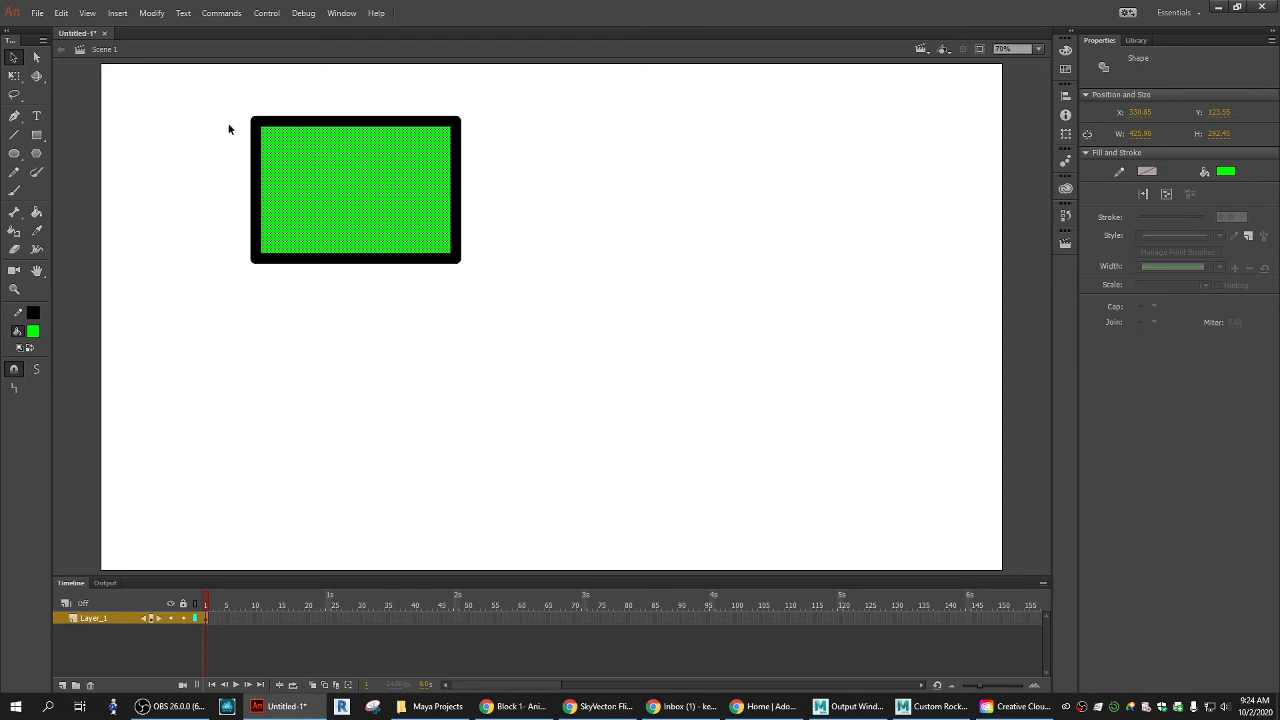
pyautogui.click(229, 126)
pyautogui.click(383, 190)
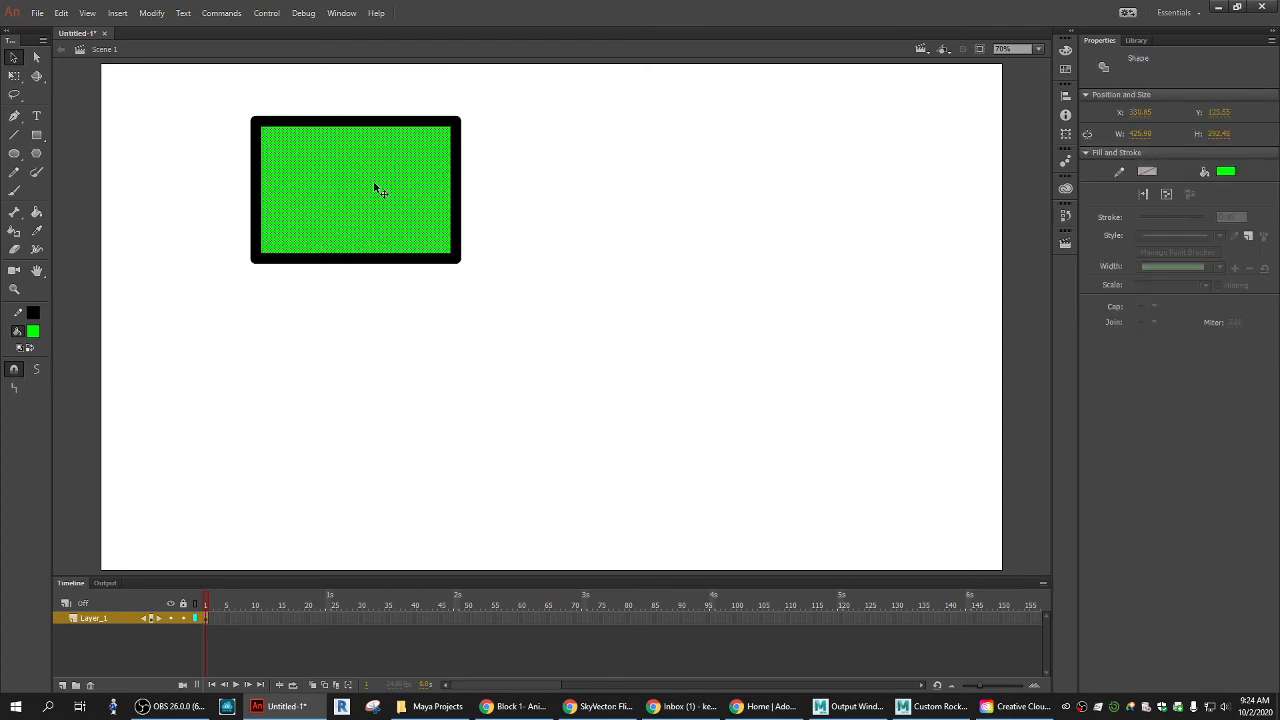
pyautogui.click(14, 75)
pyautogui.moveTo(364, 192); pyautogui.dragTo(797, 291)
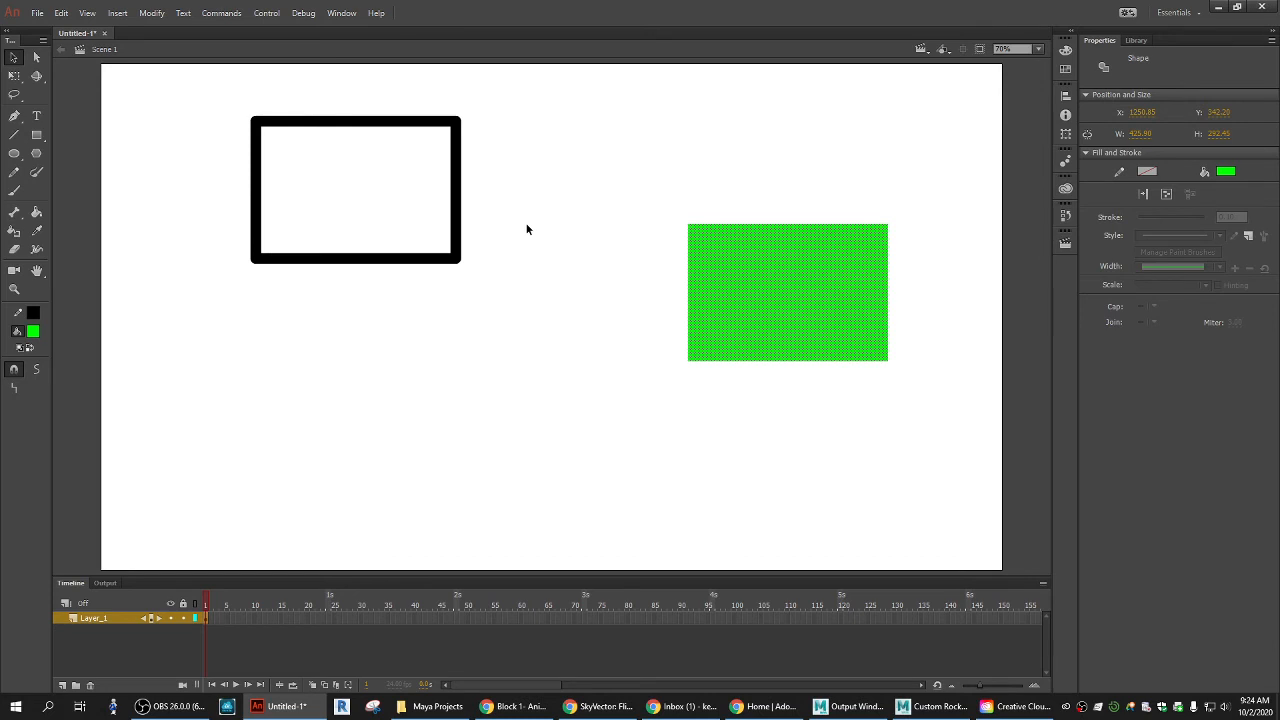
pyautogui.hotkey('ctrl', 'z')
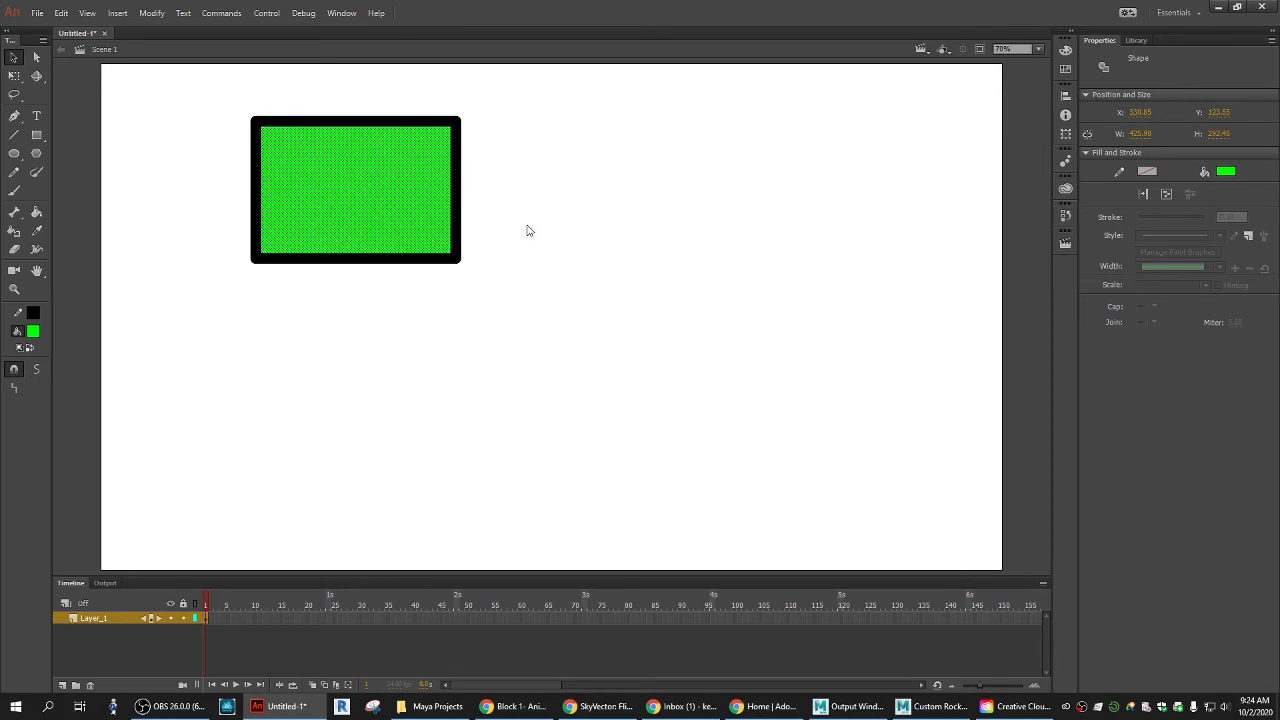
# Move only the black outline away from the green fill, undo the move, and deselect the outline
pyautogui.click(377, 121)
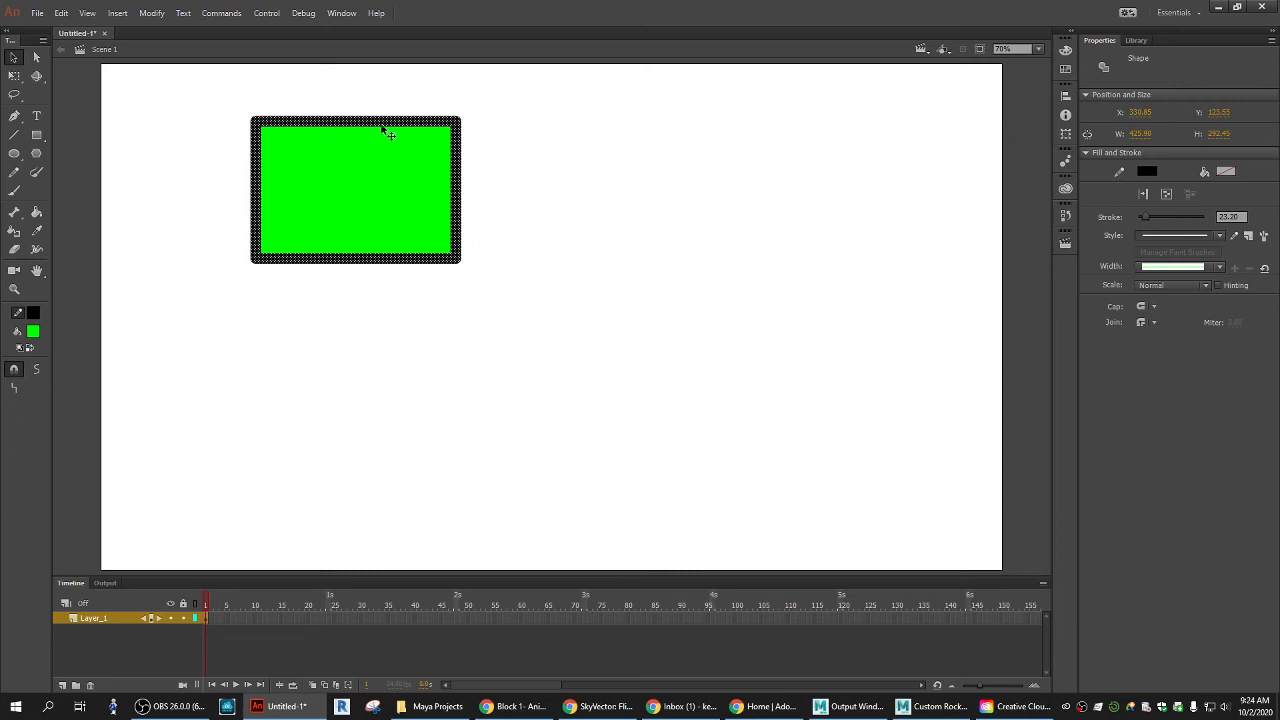
pyautogui.moveTo(386, 129); pyautogui.dragTo(771, 198)
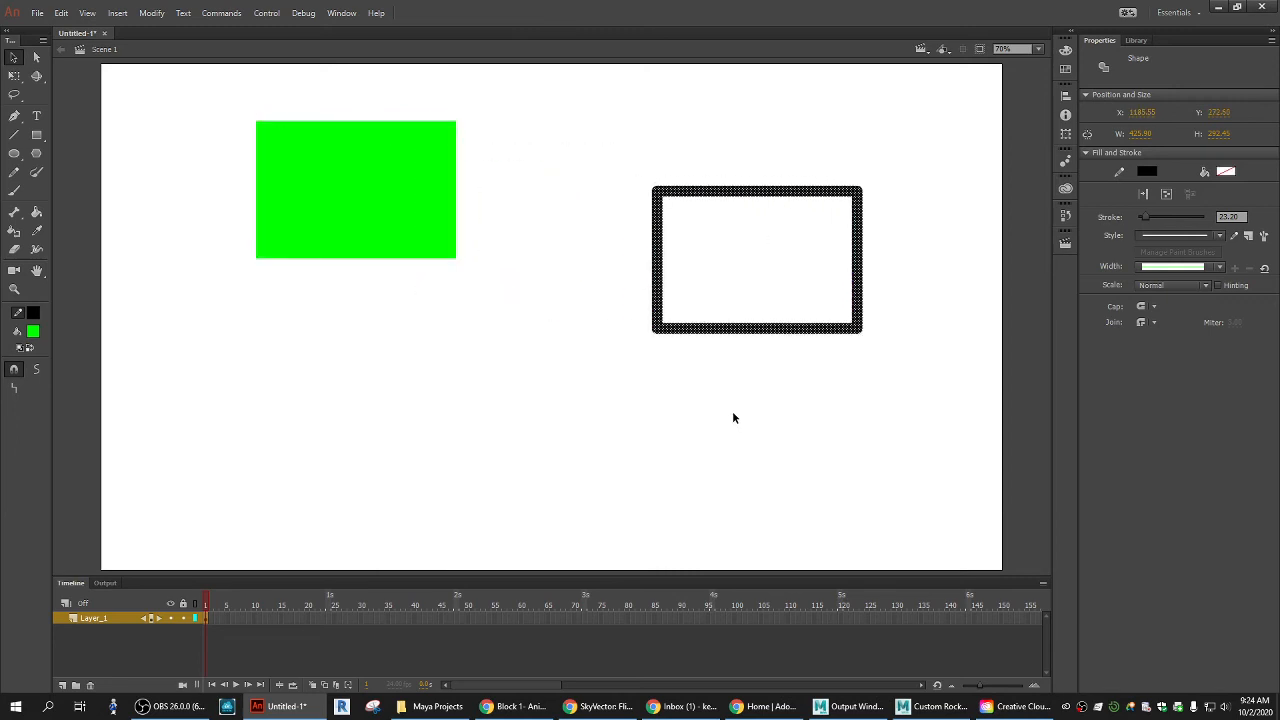
pyautogui.hotkey('ctrl', 'z')
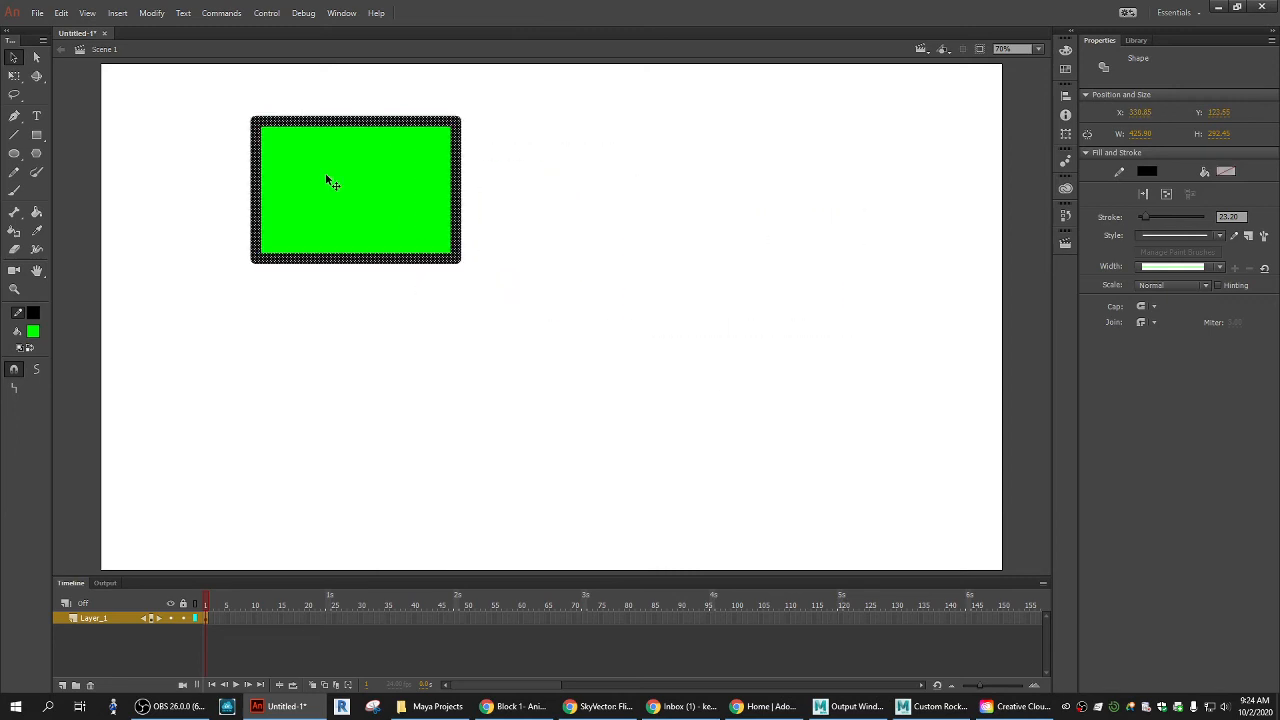
pyautogui.click(393, 337)
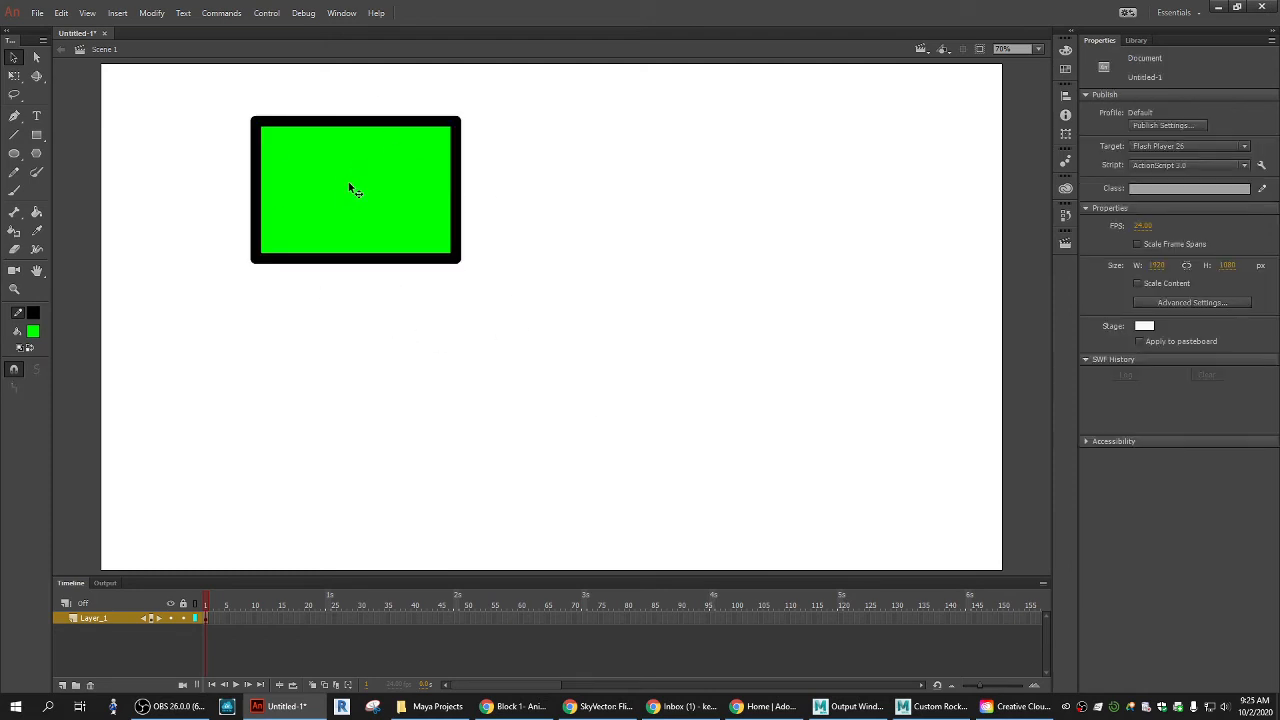
# Select the rectangle's fill and outline together directly on the shape, move them toward the stage's center, and undo the move
pyautogui.doubleClick(349, 183)
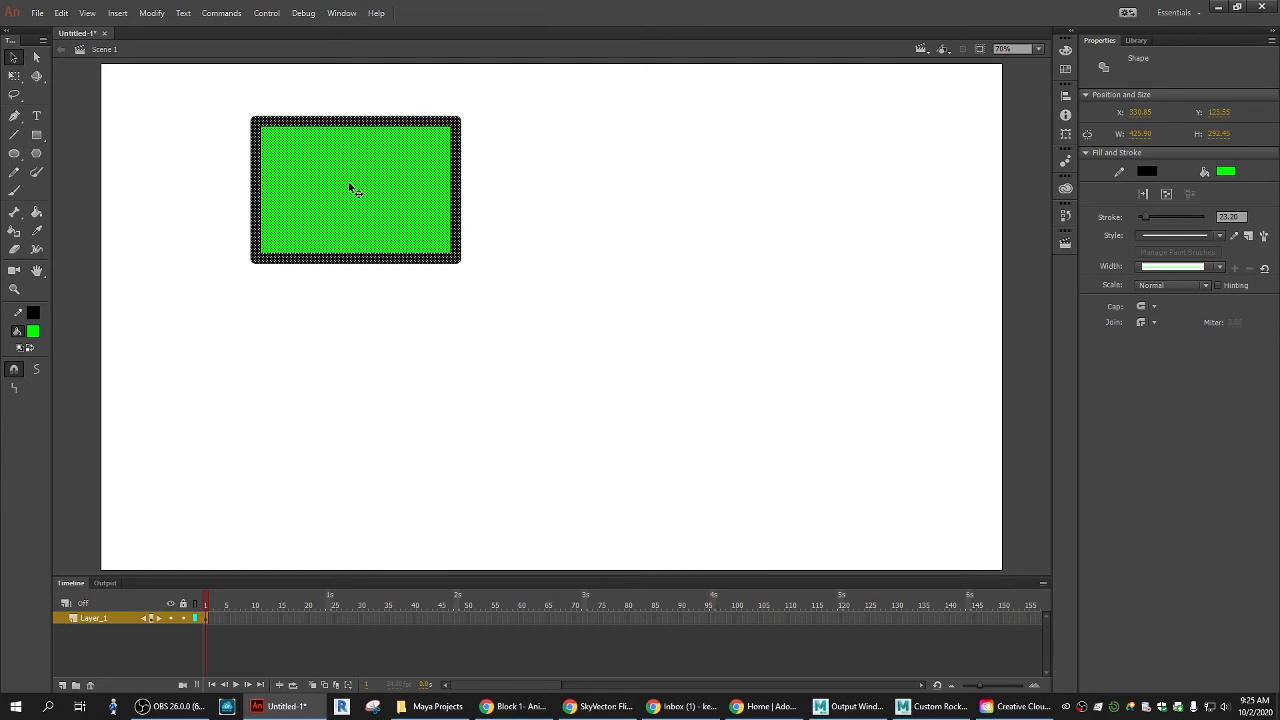
pyautogui.moveTo(349, 186); pyautogui.dragTo(542, 270)
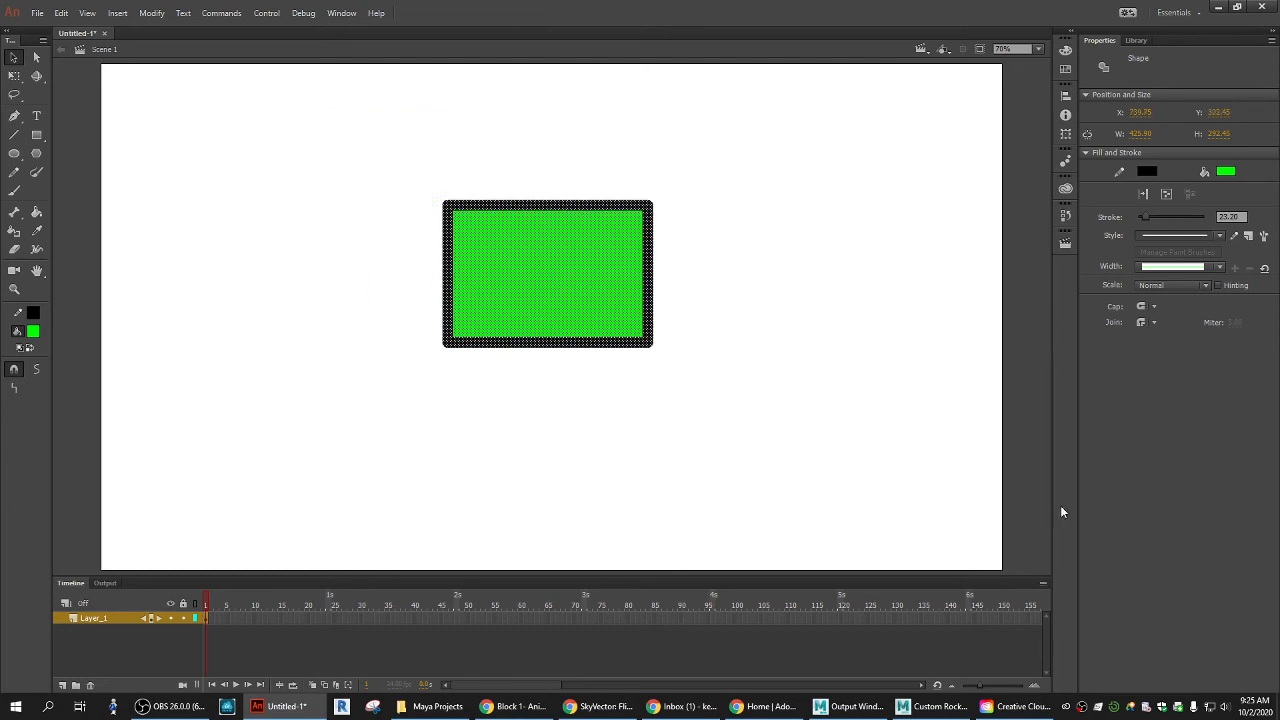
pyautogui.hotkey('ctrl', 'z')
pyautogui.click(354, 298)
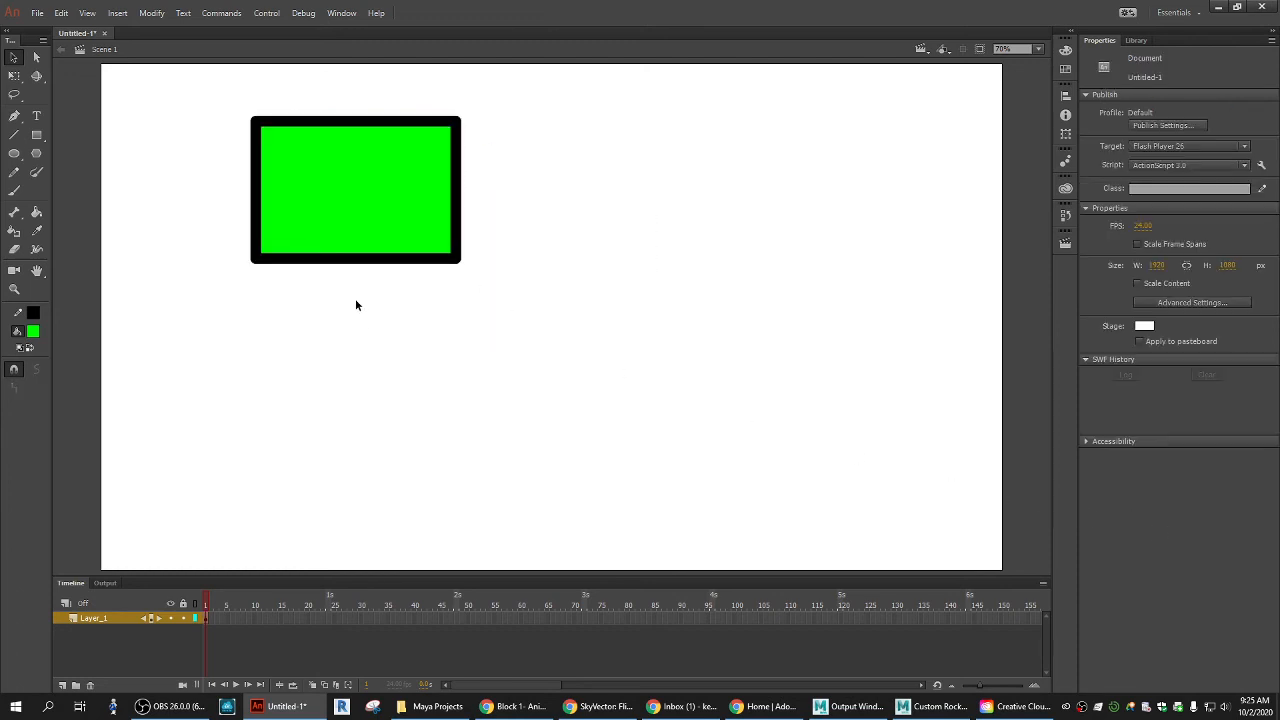
# Select the whole rectangle with a marquee around it, move it down and to the right, and undo the move
pyautogui.moveTo(216, 94)
pyautogui.mouseDown()
pyautogui.moveTo(417, 340)
pyautogui.moveTo(630, 354)
pyautogui.mouseUp()
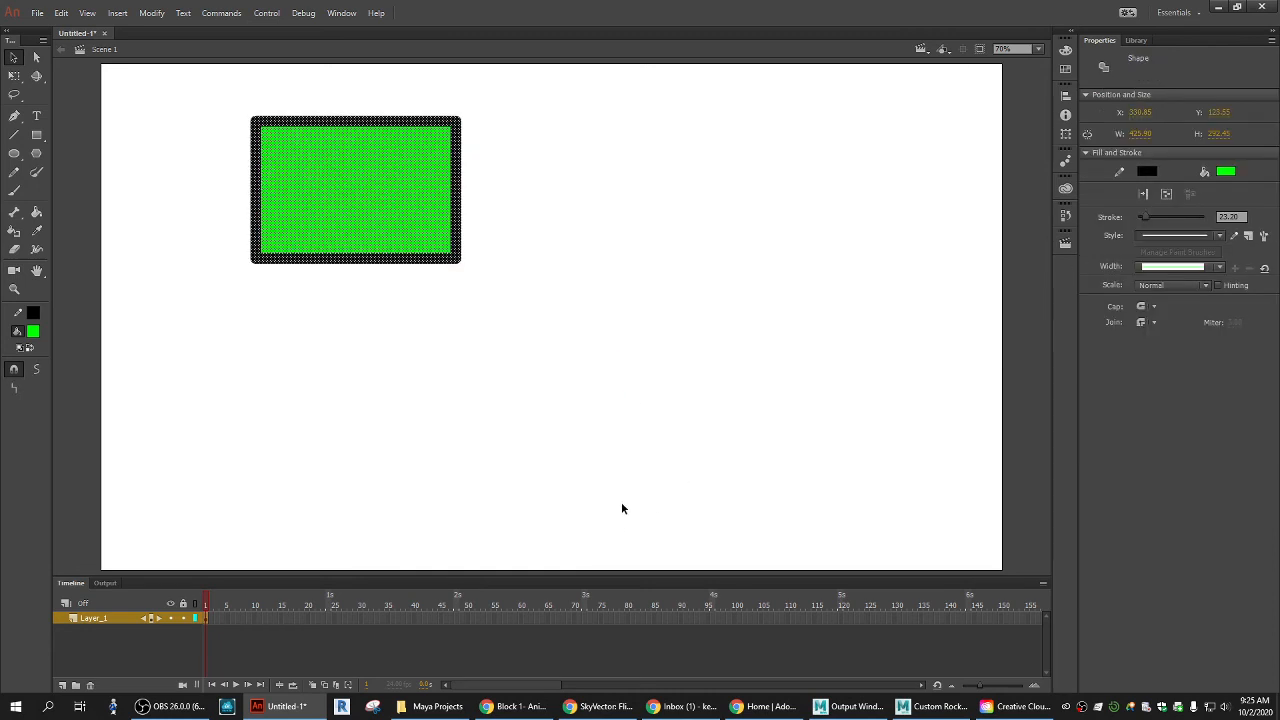
pyautogui.moveTo(363, 176); pyautogui.dragTo(616, 268)
pyautogui.hotkey('ctrl', 'z')
pyautogui.click(215, 250)
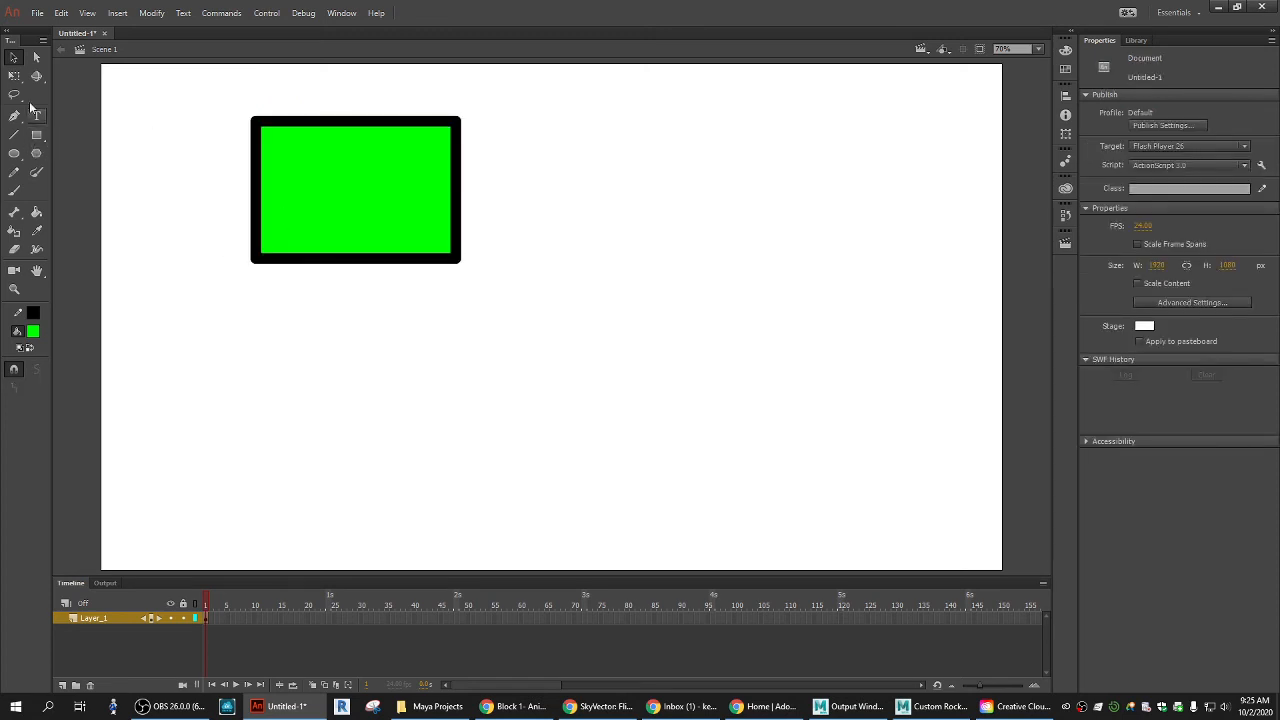
# Select the whole rectangle with the Lasso tool, move it to about X 628, Y 378, and deselect it
pyautogui.click(14, 94)
pyautogui.moveTo(411, 108)
pyautogui.mouseDown()
pyautogui.moveTo(255, 95)
pyautogui.moveTo(199, 171)
pyautogui.moveTo(281, 294)
pyautogui.moveTo(475, 331)
pyautogui.moveTo(566, 187)
pyautogui.moveTo(502, 100)
pyautogui.moveTo(420, 104)
pyautogui.mouseUp()
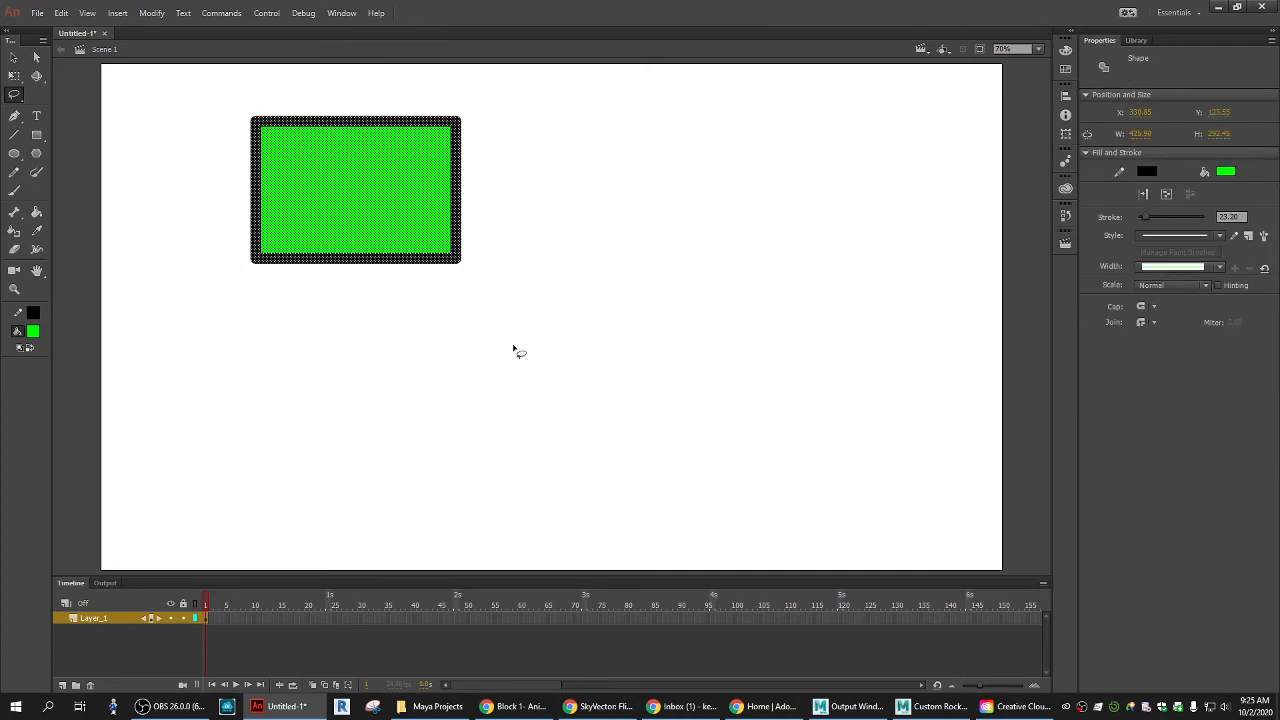
pyautogui.moveTo(336, 208); pyautogui.dragTo(476, 328)
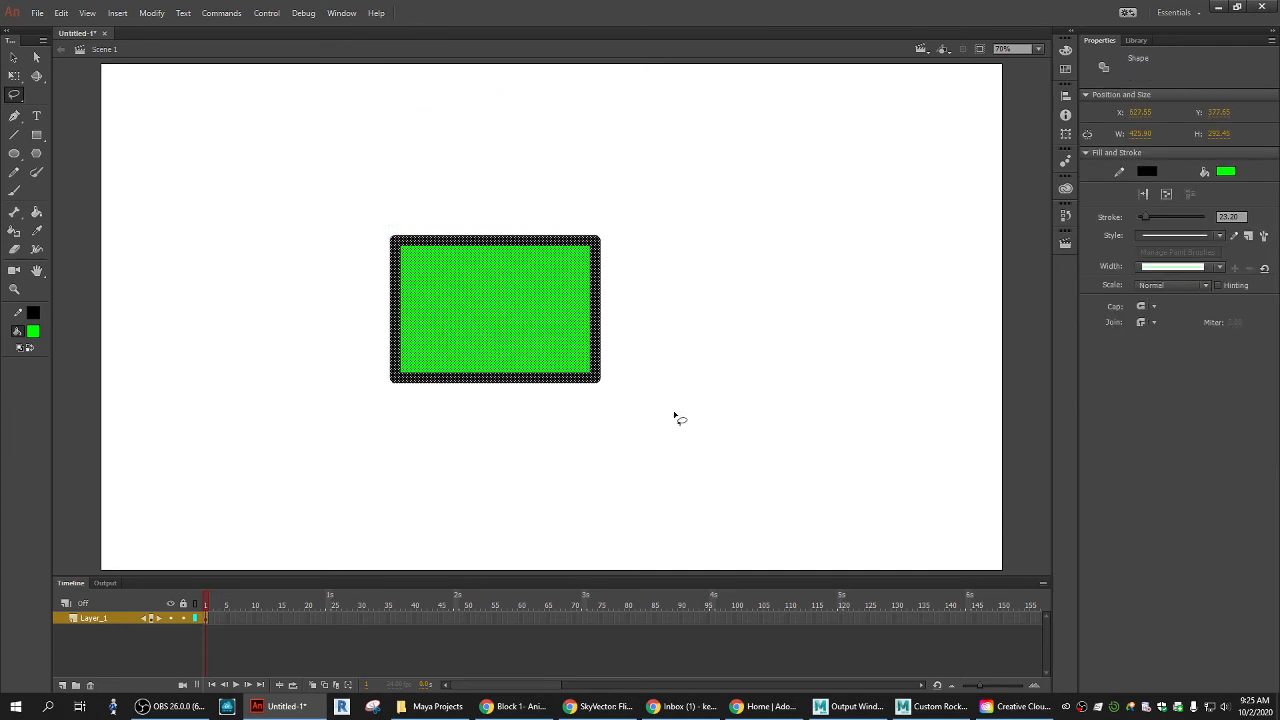
pyautogui.click(516, 262)
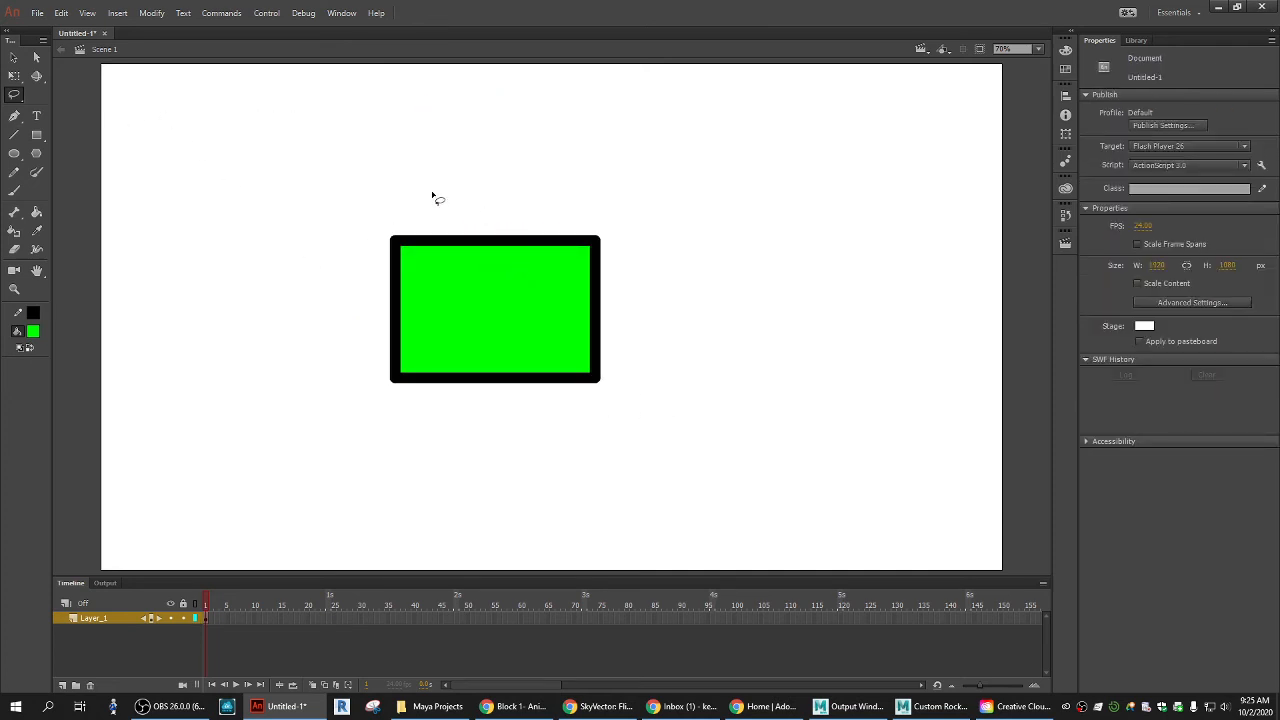
# Lasso the left part of the rectangle, pull it away to the left, and undo the move
pyautogui.moveTo(434, 194)
pyautogui.mouseDown()
pyautogui.moveTo(337, 261)
pyautogui.moveTo(359, 385)
pyautogui.moveTo(516, 337)
pyautogui.moveTo(477, 190)
pyautogui.moveTo(428, 193)
pyautogui.mouseUp()
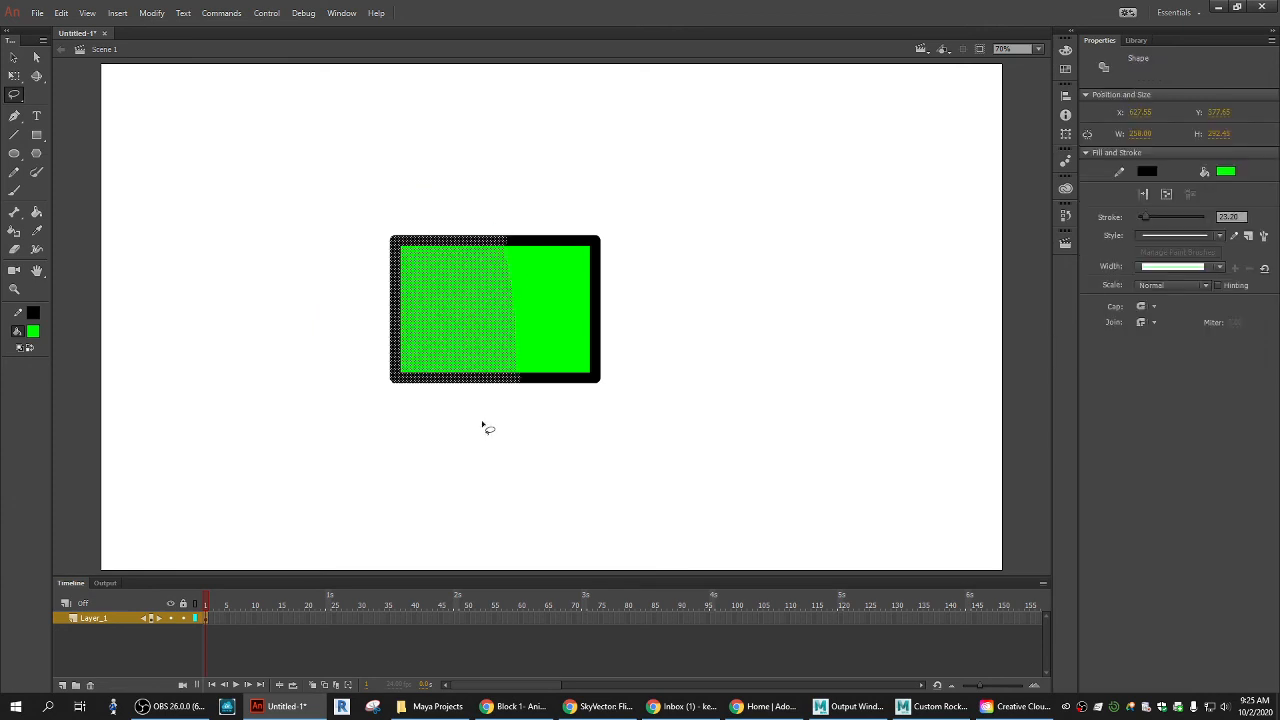
pyautogui.moveTo(429, 344); pyautogui.dragTo(295, 336)
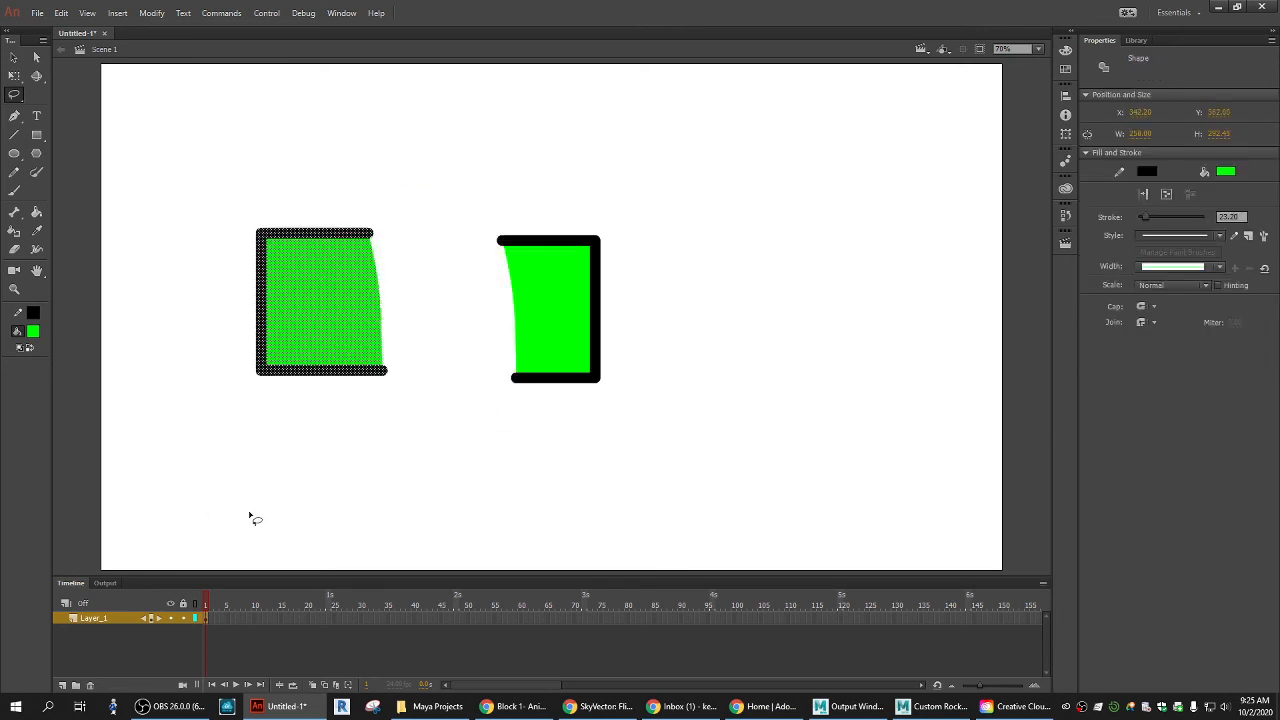
pyautogui.hotkey('ctrl', 'z')
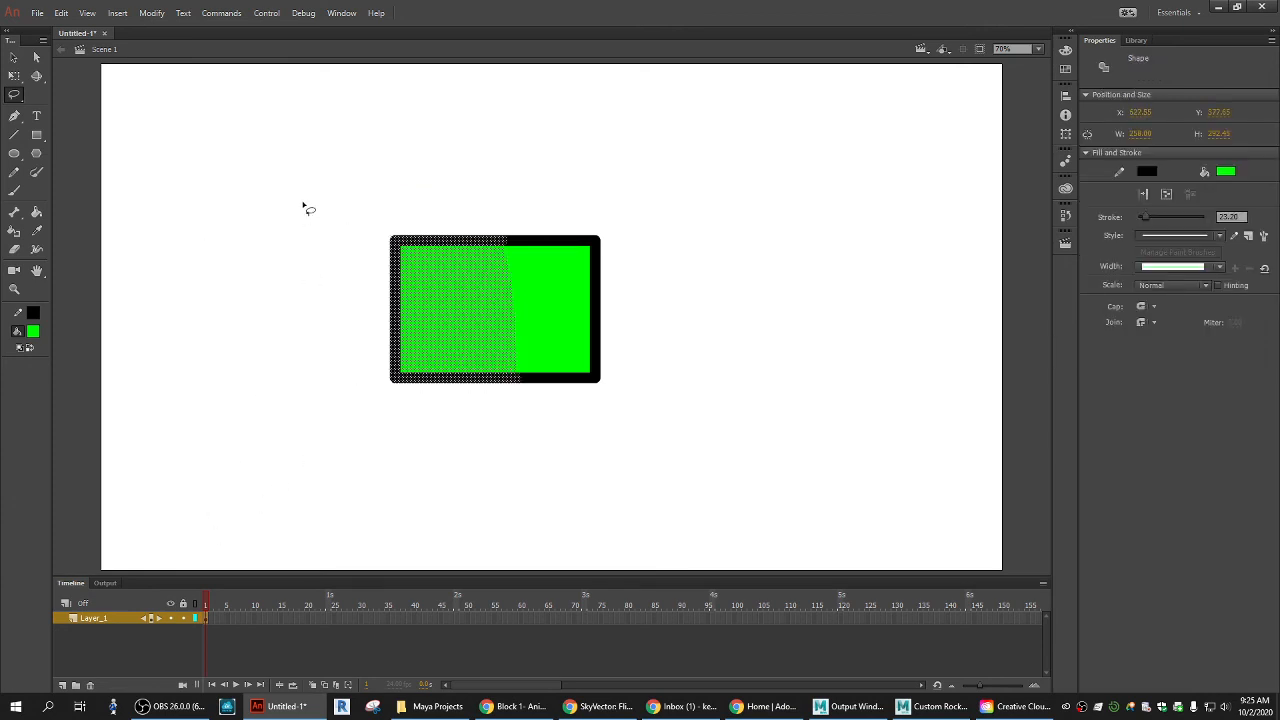
# Clear the lasso selection and pull the rectangle's two upper corner points up and outward with the Subselection tool, forming a wide-topped trapezoid
pyautogui.click(263, 387)
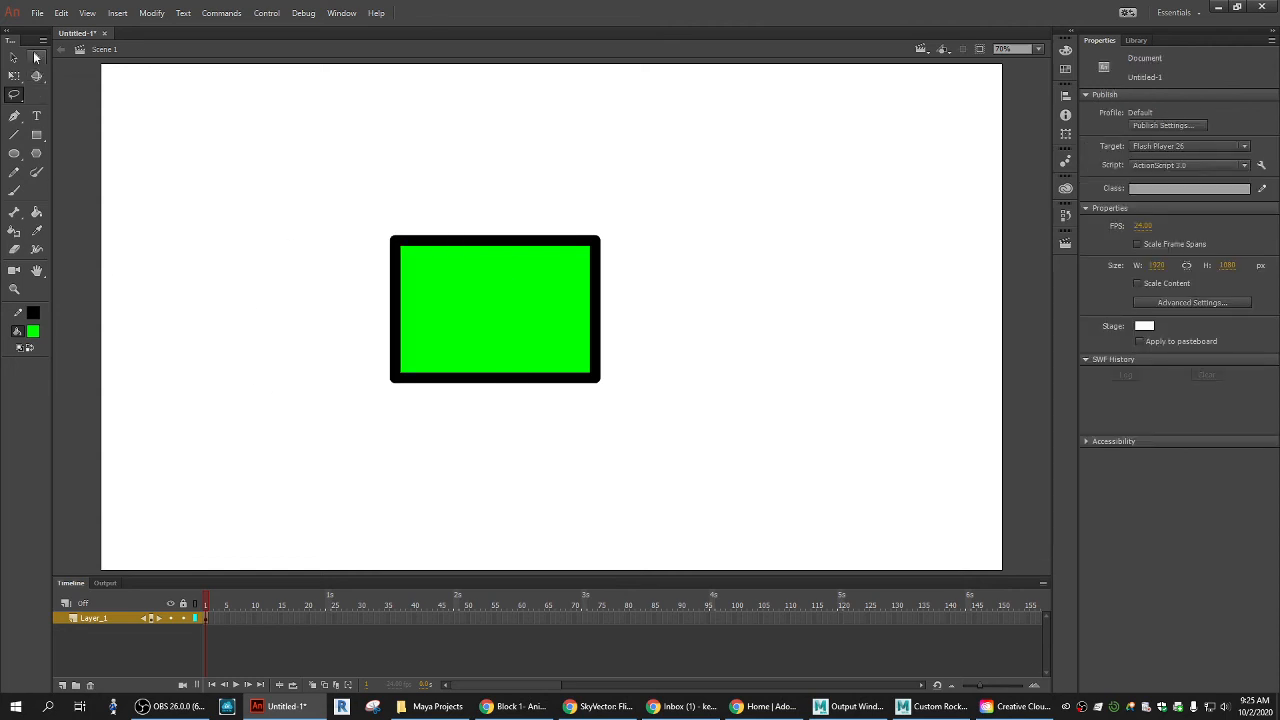
pyautogui.click(36, 57)
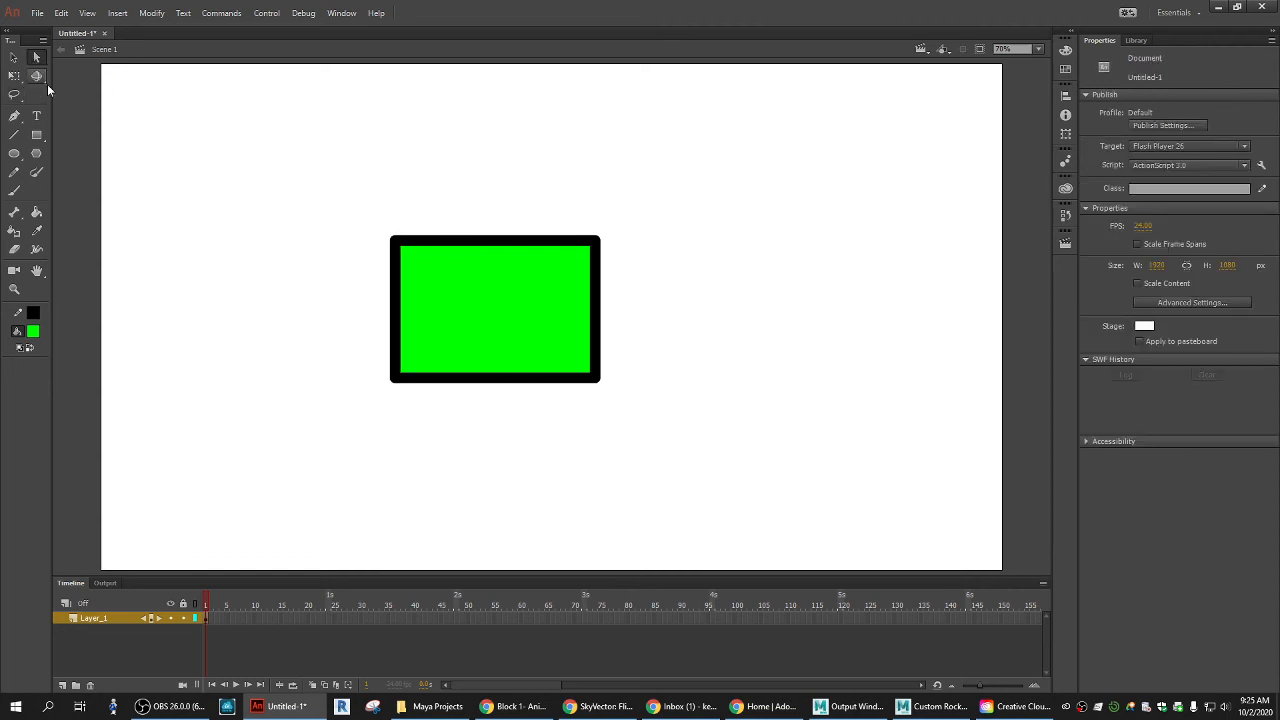
pyautogui.click(500, 238)
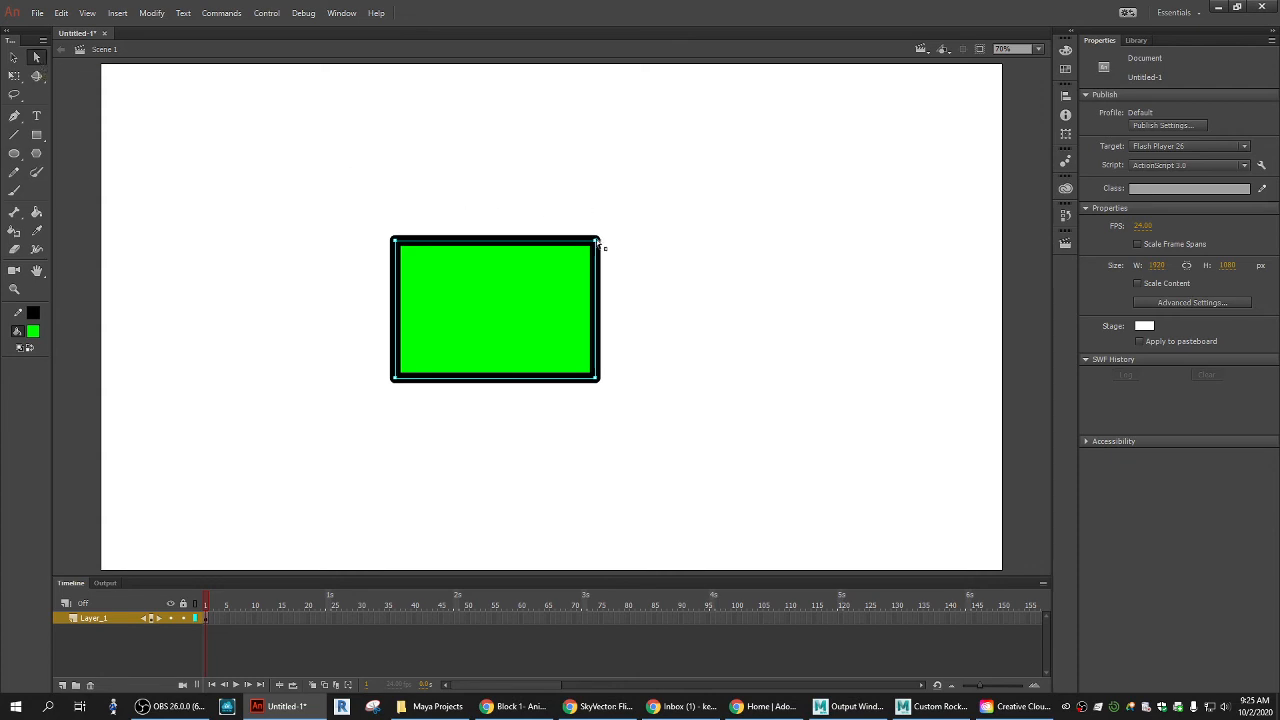
pyautogui.moveTo(597, 242); pyautogui.dragTo(680, 160)
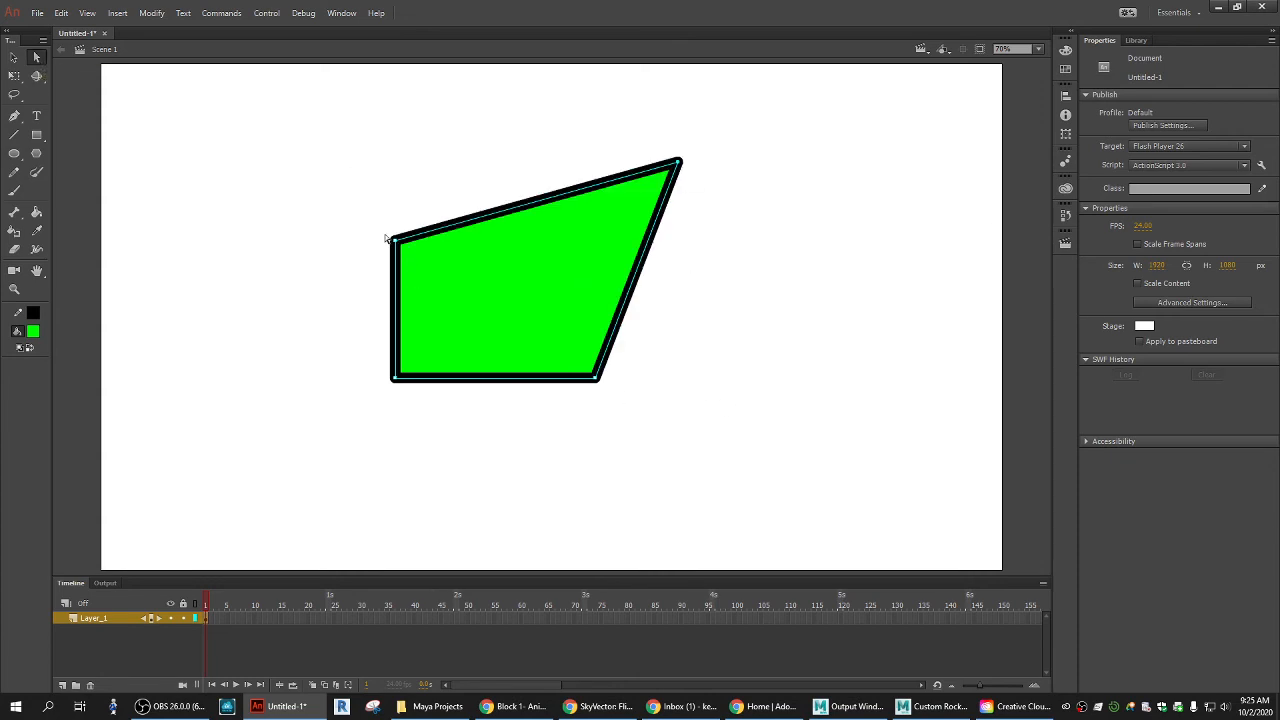
pyautogui.moveTo(393, 240); pyautogui.dragTo(268, 168)
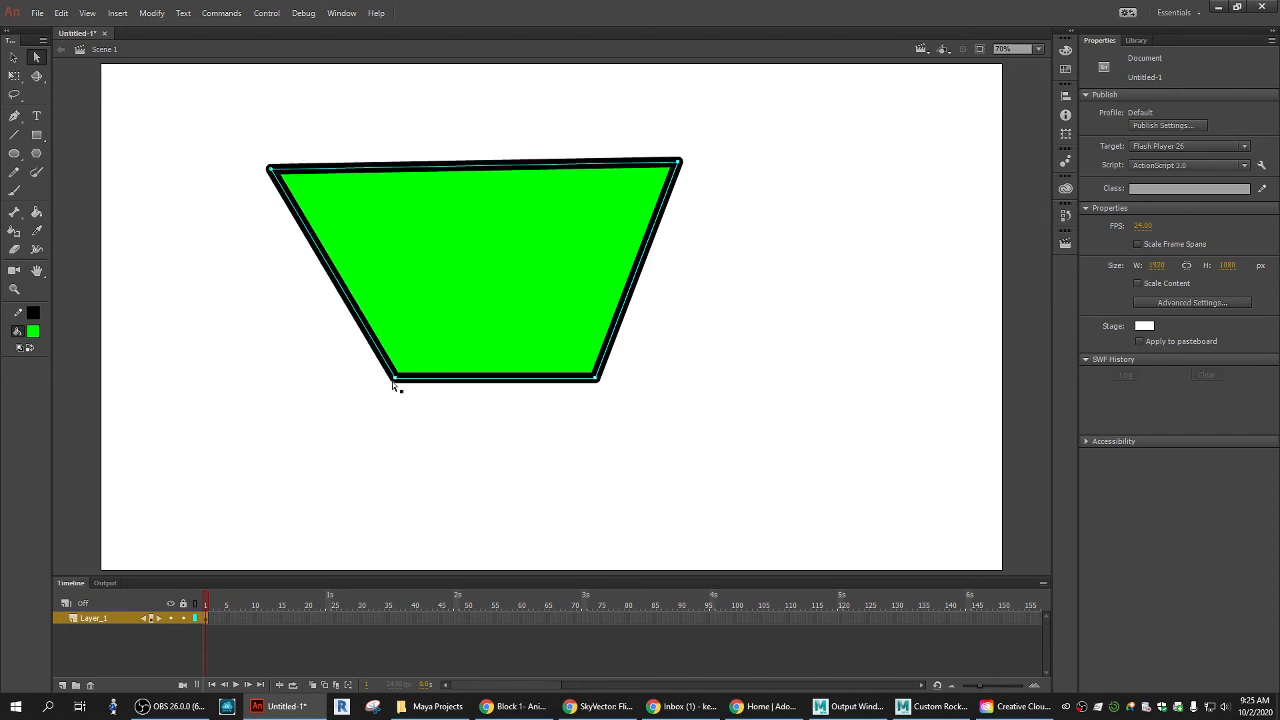
# Move the whole trapezoid down and slightly to the right by its bottom outline, and deselect it
pyautogui.moveTo(403, 437); pyautogui.dragTo(468, 460)
pyautogui.click(443, 383)
pyautogui.moveTo(495, 383); pyautogui.dragTo(513, 497)
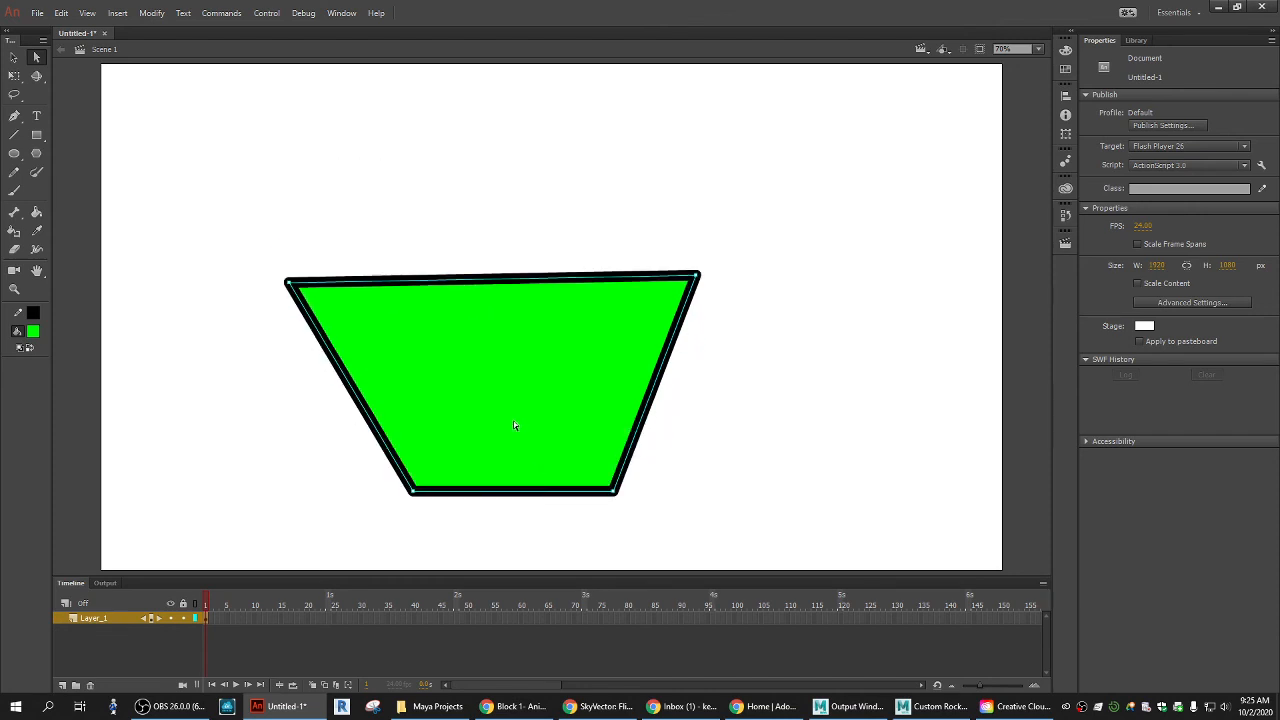
pyautogui.click(197, 344)
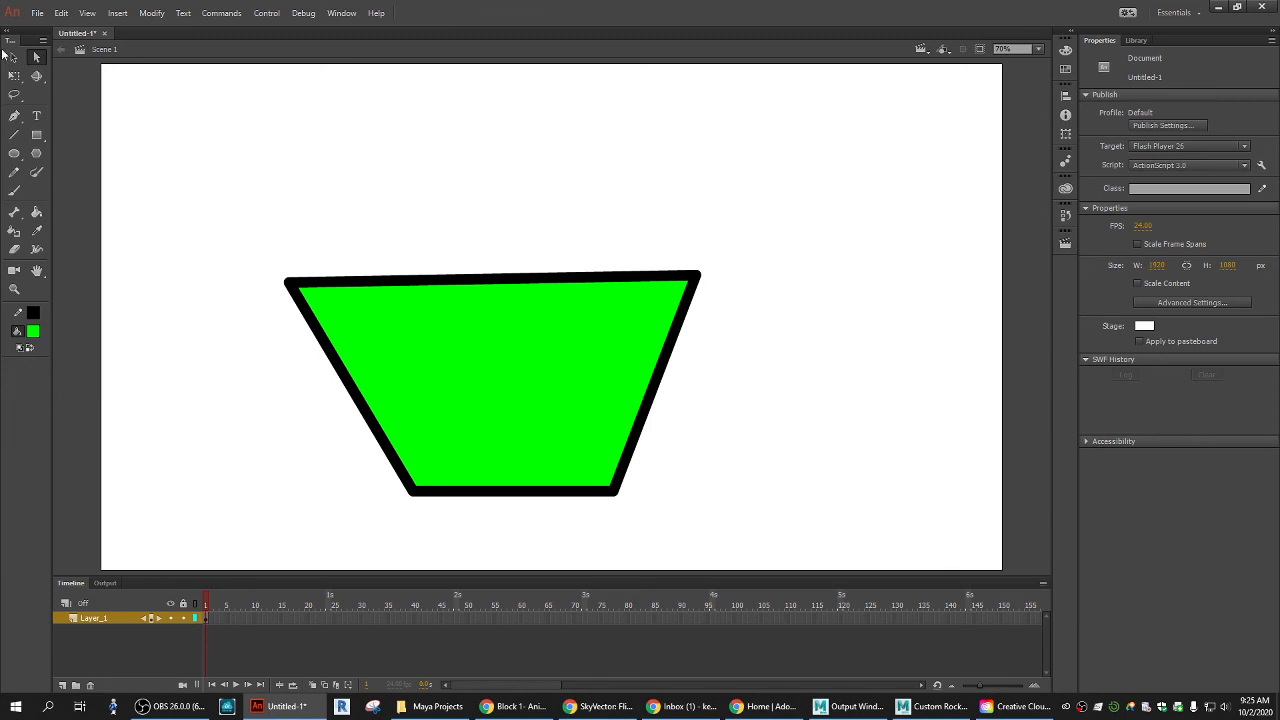
# Float the Tools panel and dock it back beside the stage as a narrow two-column strip
pyautogui.moveTo(41, 40)
pyautogui.mouseDown()
pyautogui.moveTo(786, 168)
pyautogui.moveTo(42, 38)
pyautogui.mouseUp()
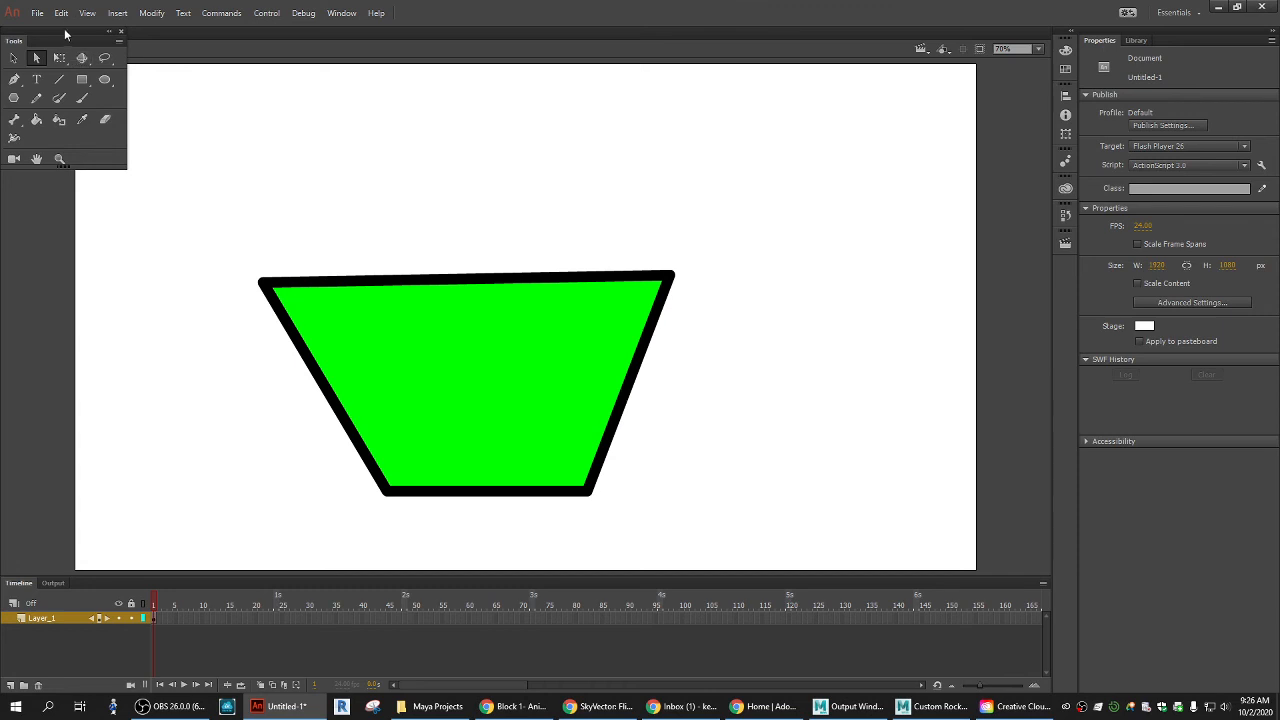
pyautogui.moveTo(68, 38); pyautogui.dragTo(3, 58)
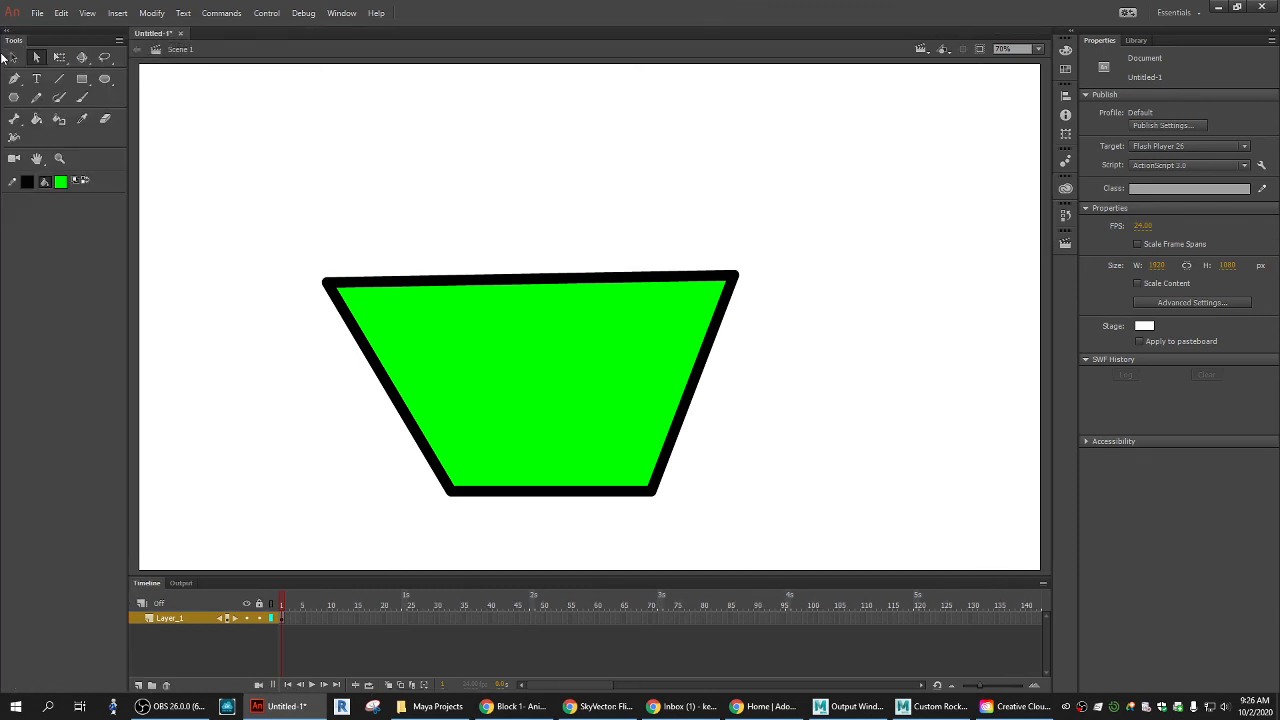
pyautogui.moveTo(130, 122); pyautogui.dragTo(55, 137)
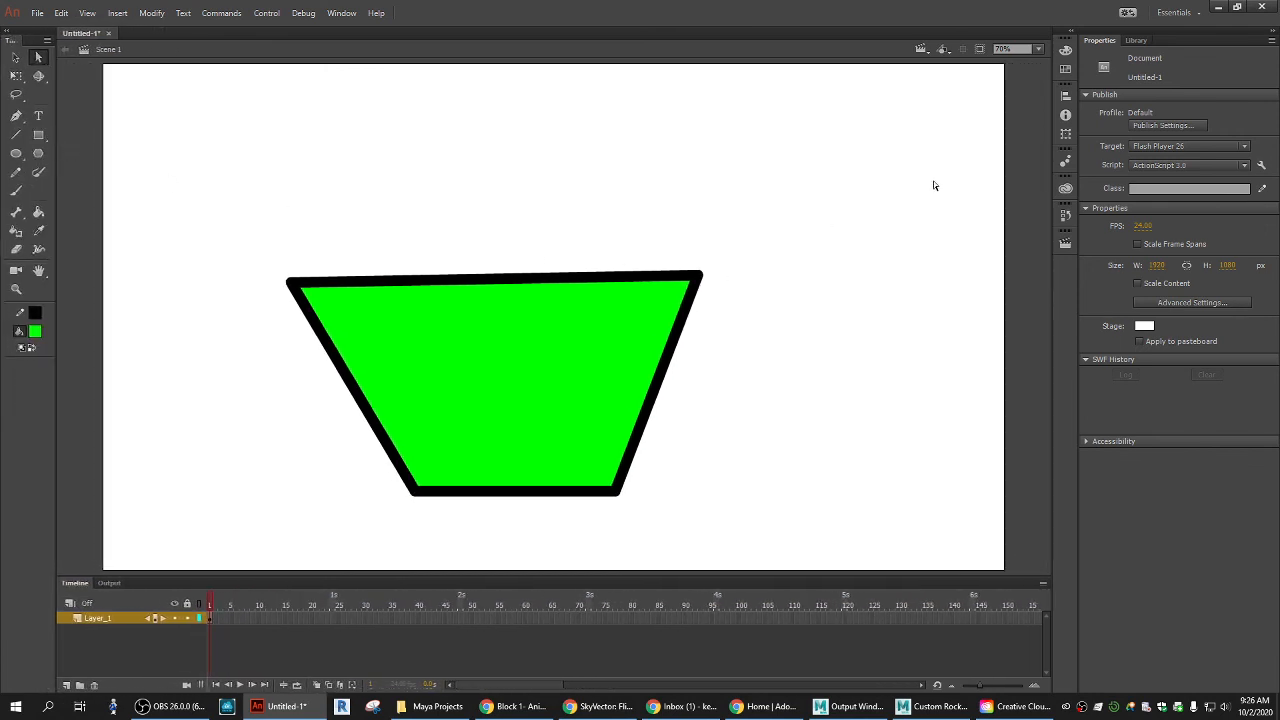
# Save the current panel layout as a new workspace named with the owner's surname followed by "-custom"
pyautogui.click(1201, 14)
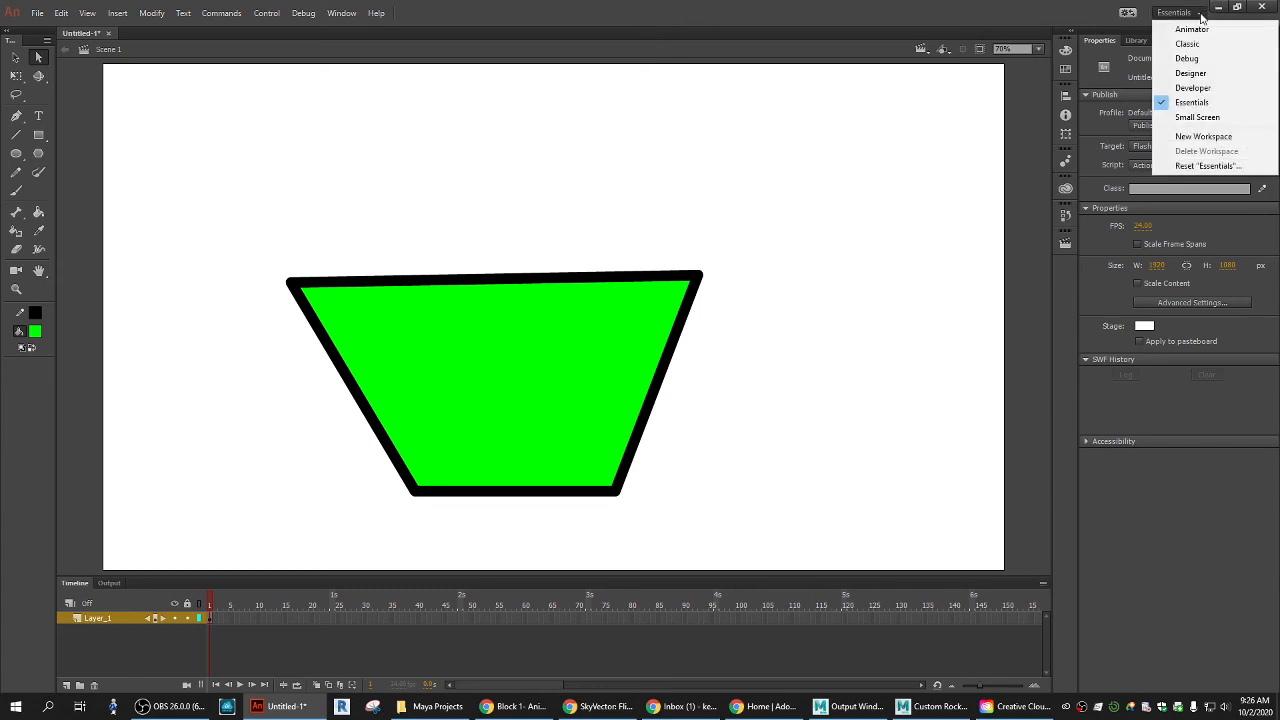
pyautogui.click(1201, 14)
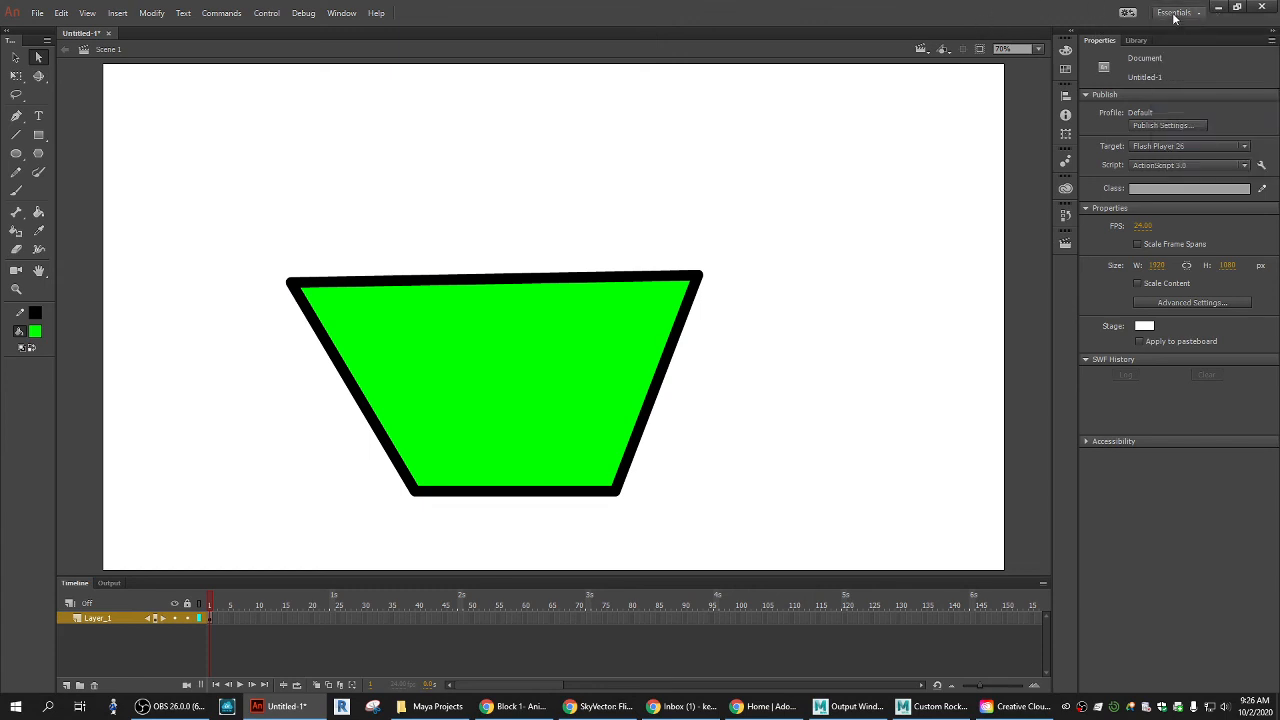
pyautogui.click(1203, 14)
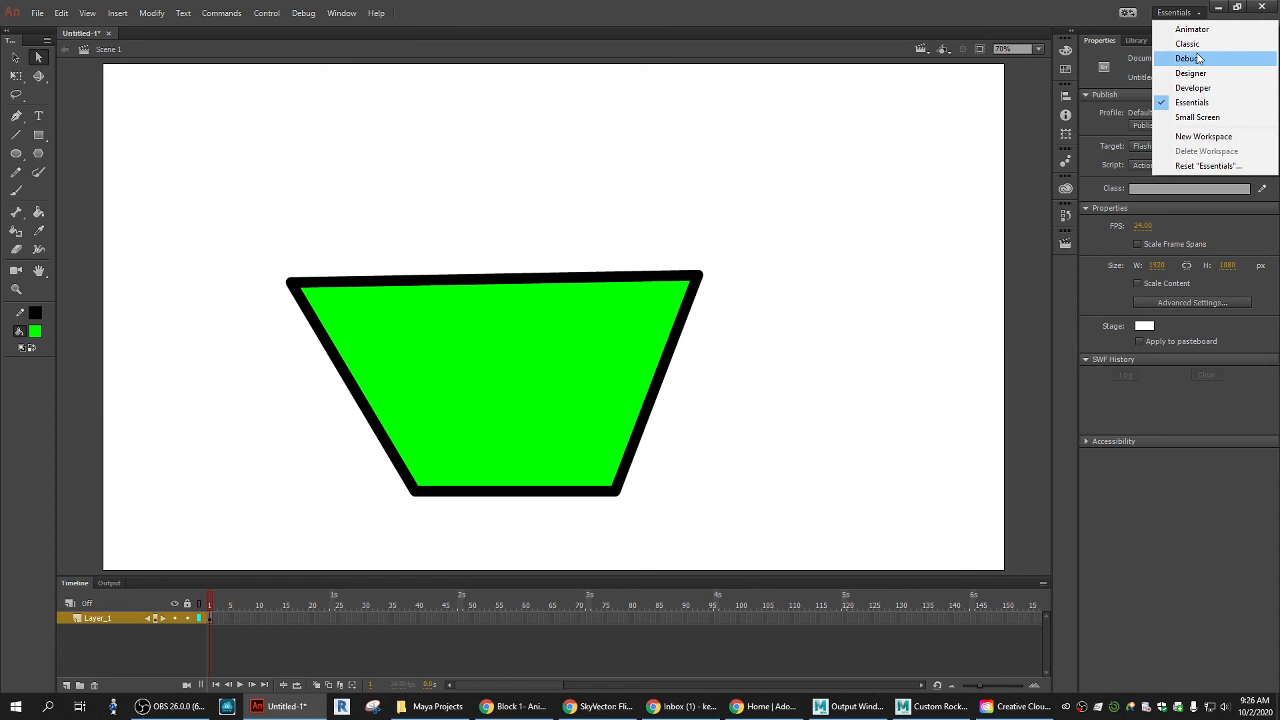
pyautogui.click(1201, 137)
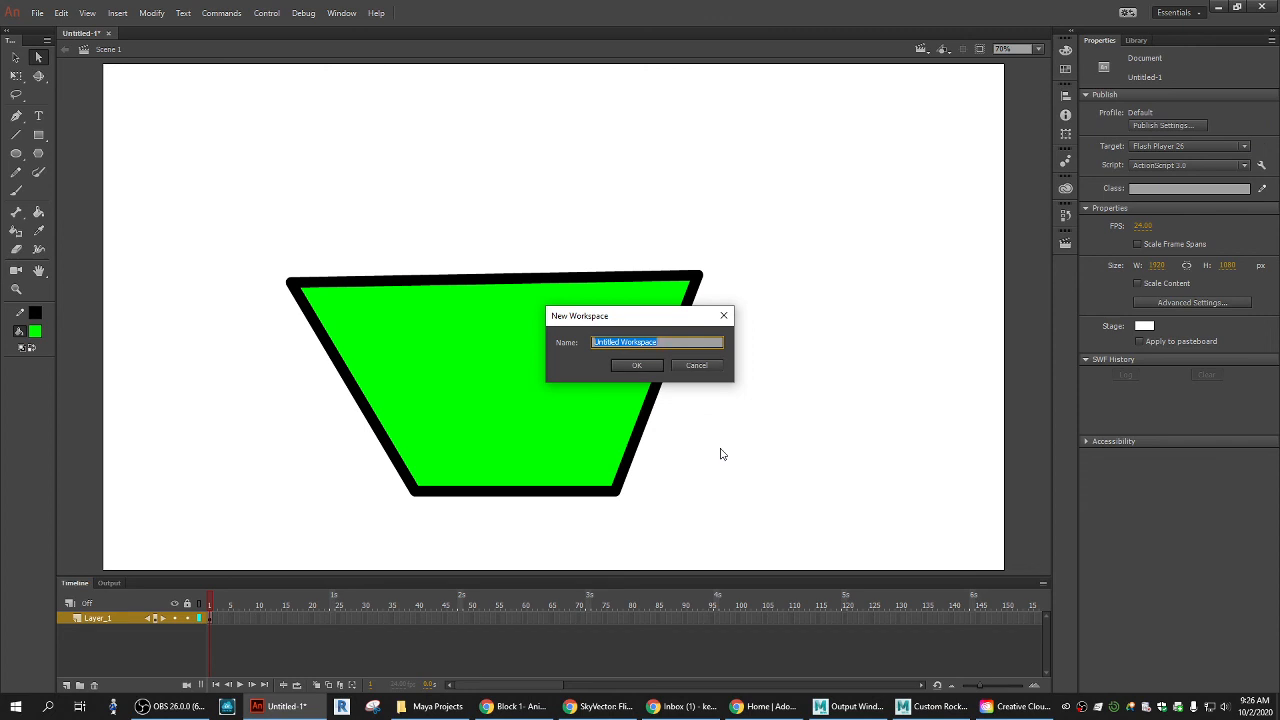
pyautogui.write('Fulton-custom')
pyautogui.click(637, 366)
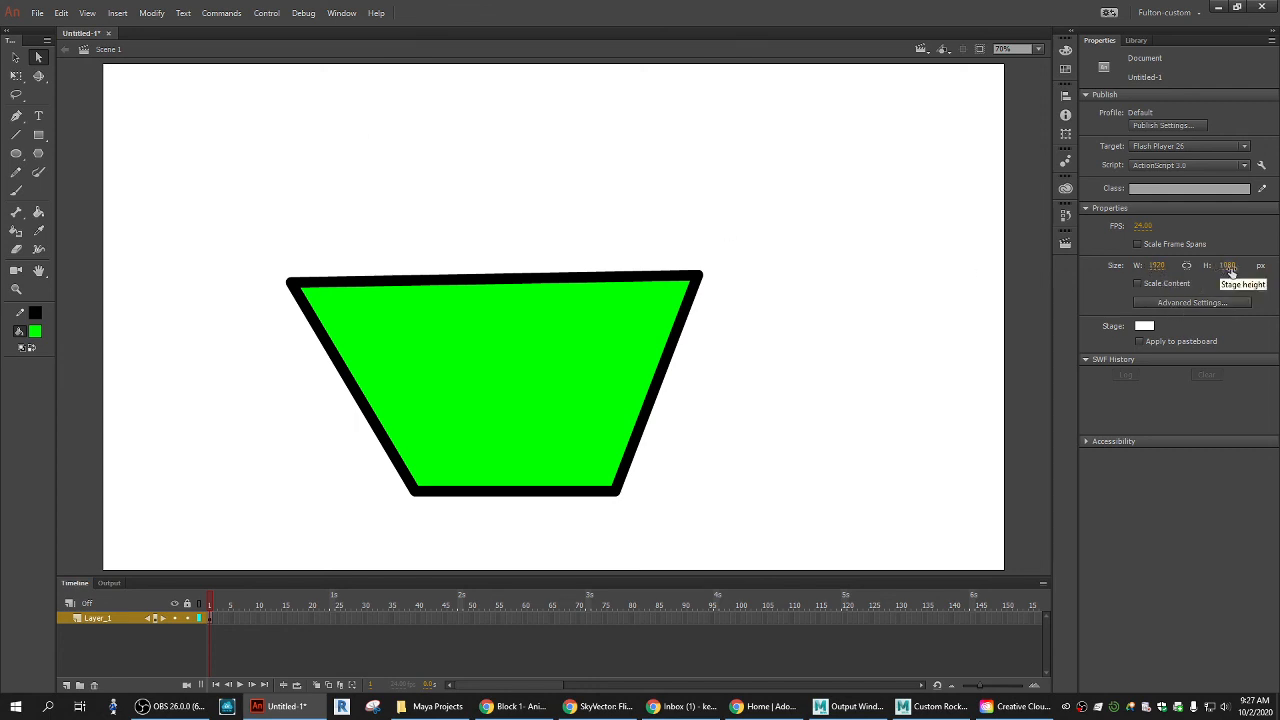
# Switch to the Selection tool and set the stage's background color to the orange swatch #FF9966
pyautogui.click(16, 57)
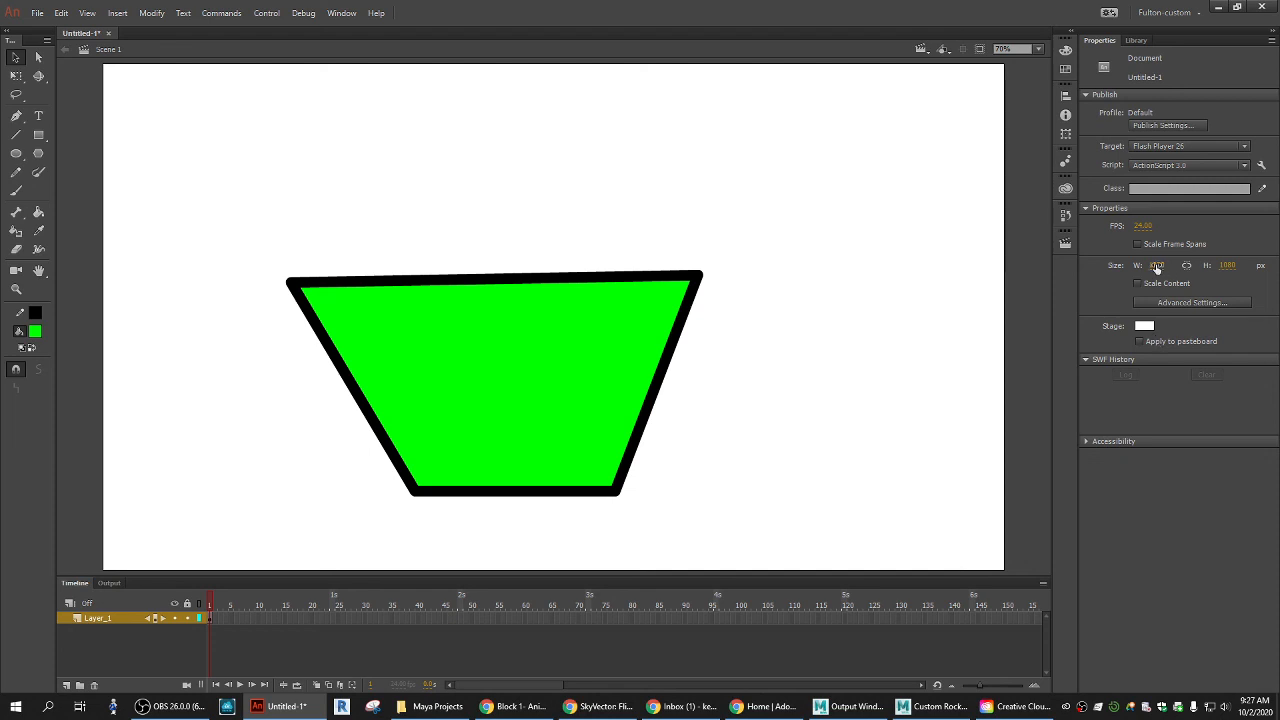
pyautogui.click(1146, 327)
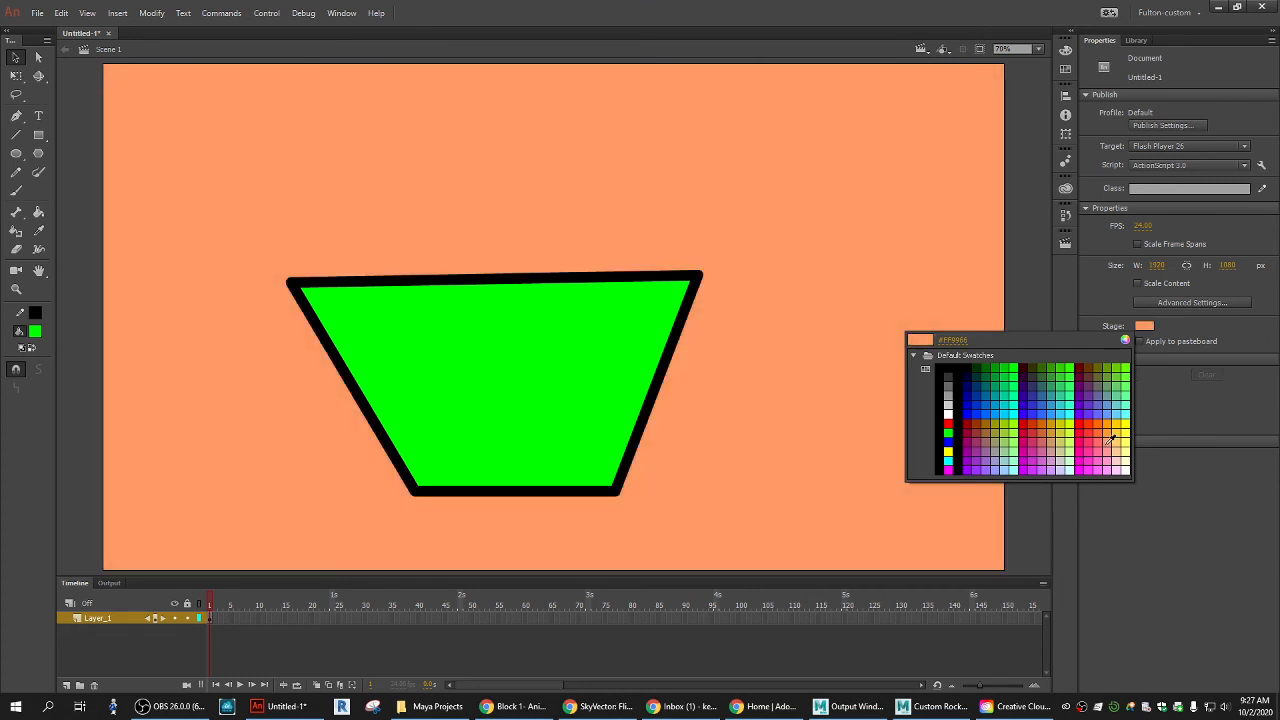
pyautogui.click(1108, 442)
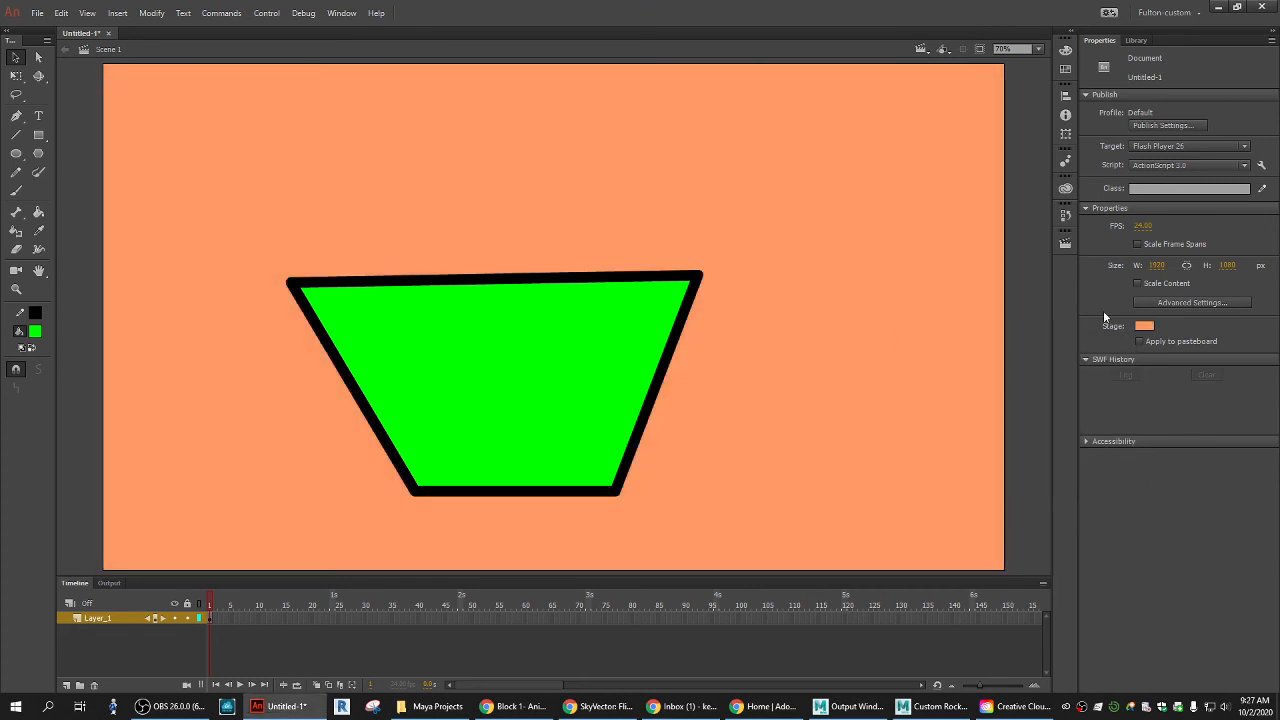